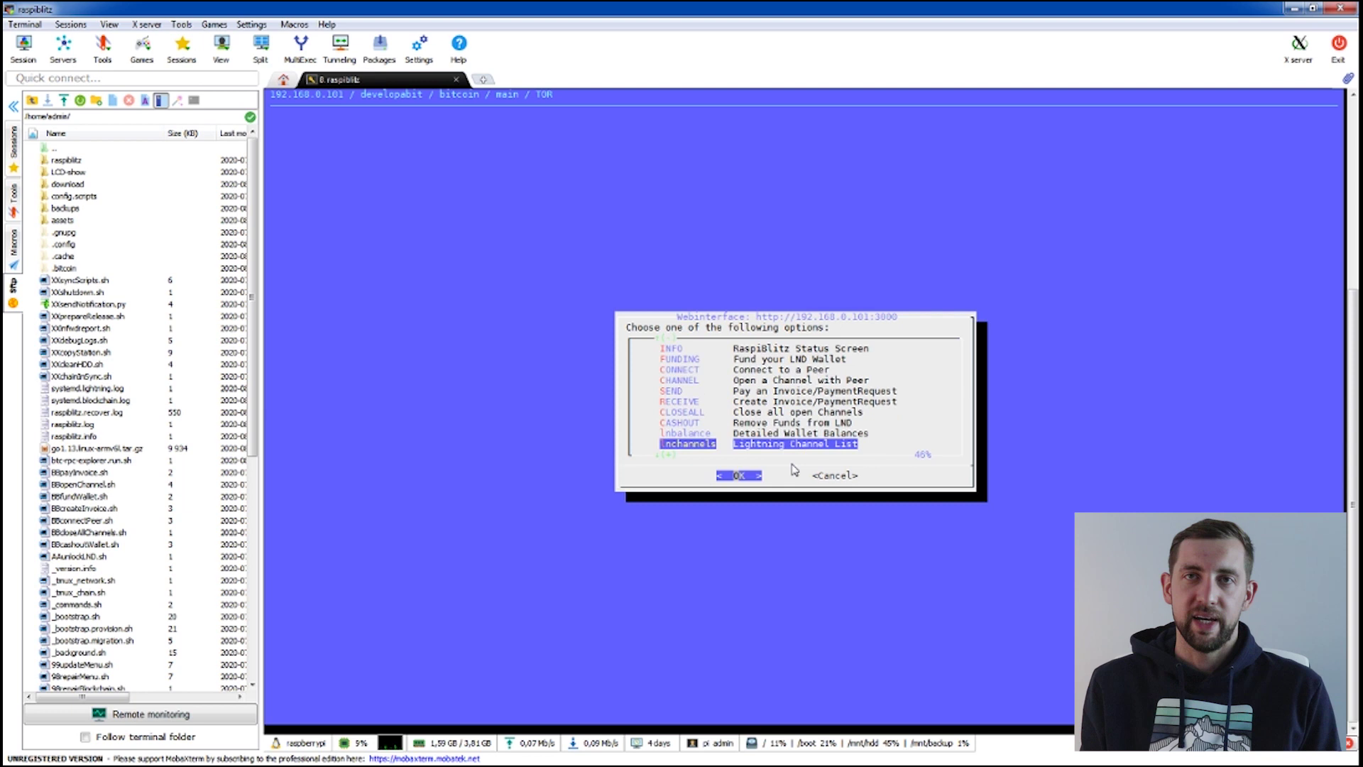
Step: Choose ZEUS_ANDROID from the MOBILE wallet list, continue past the install notes, and decline IP2TOR
key(Return)
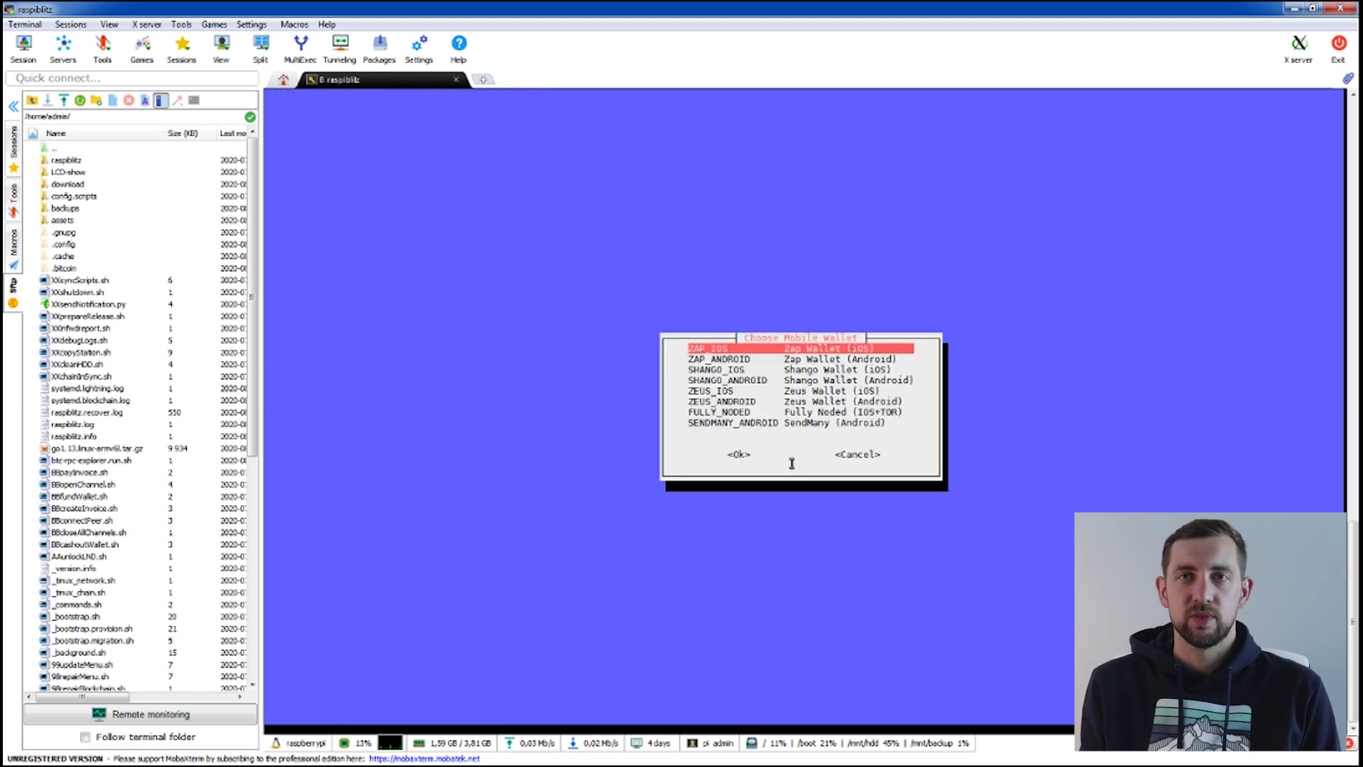
key(Down)
key(Down)
key(Down)
key(Down)
key(Down)
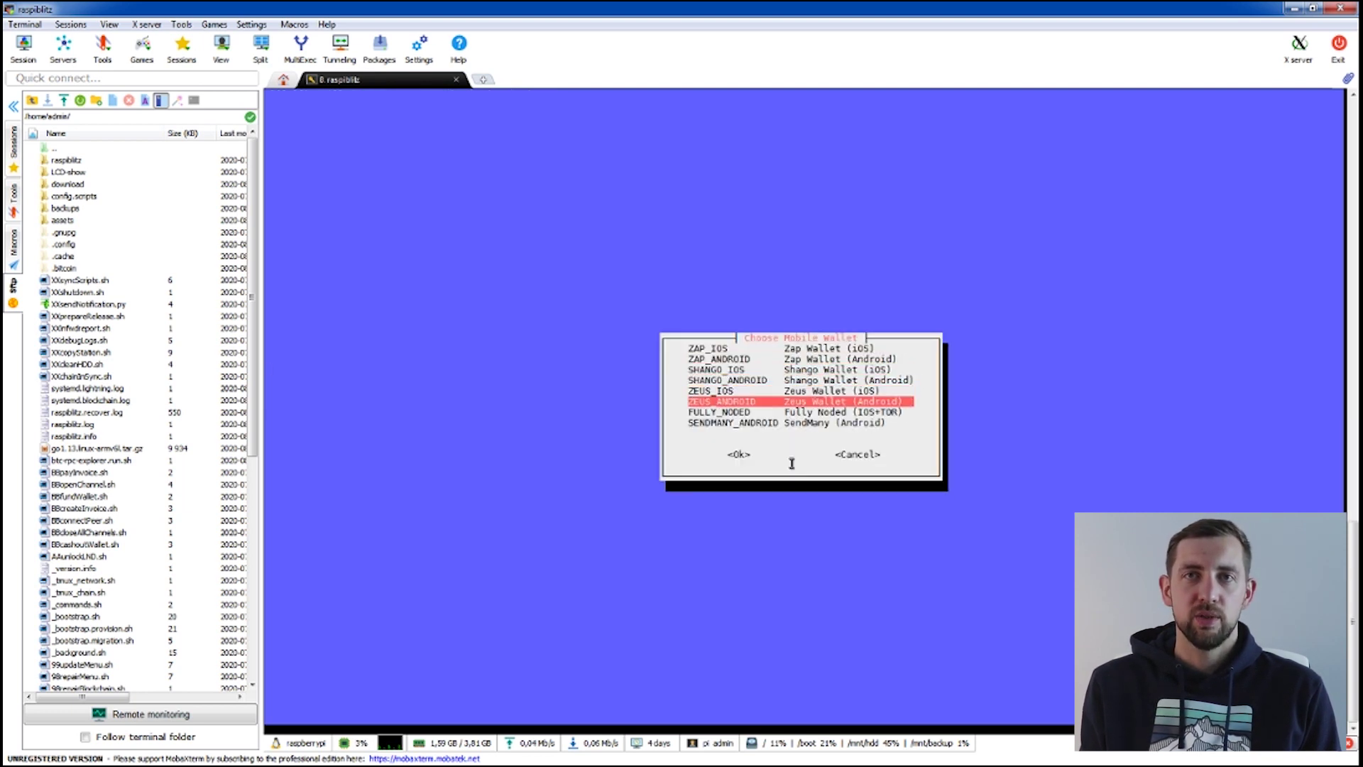
key(Return)
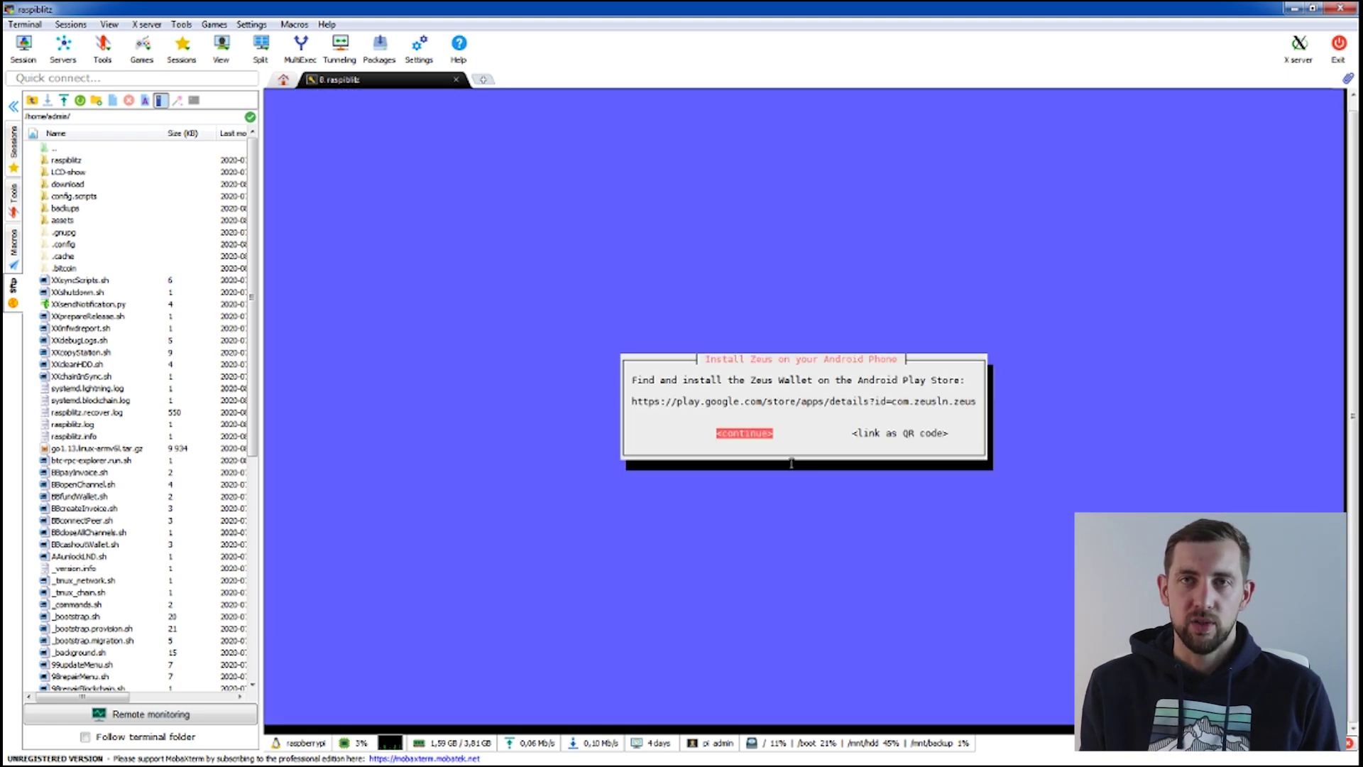
triple_click(788, 401)
key(Return)
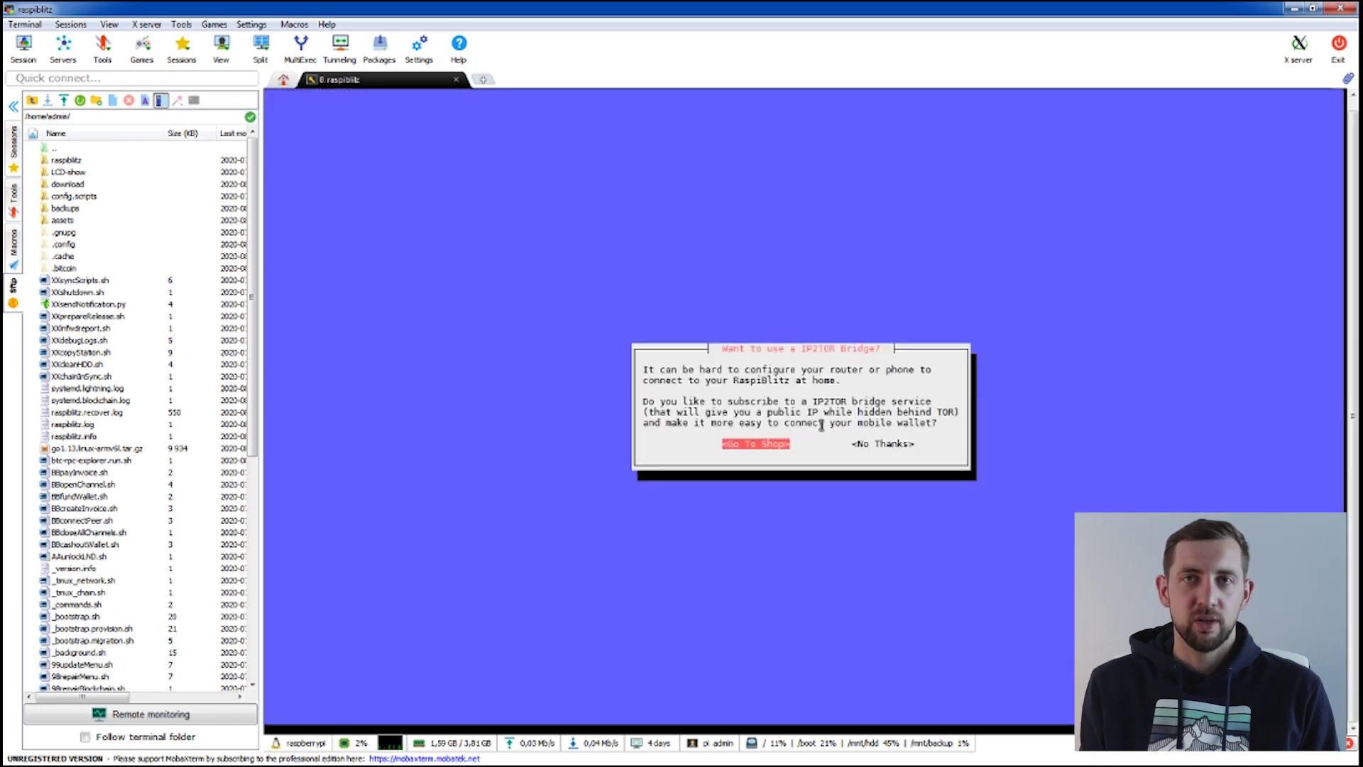
key(Right)
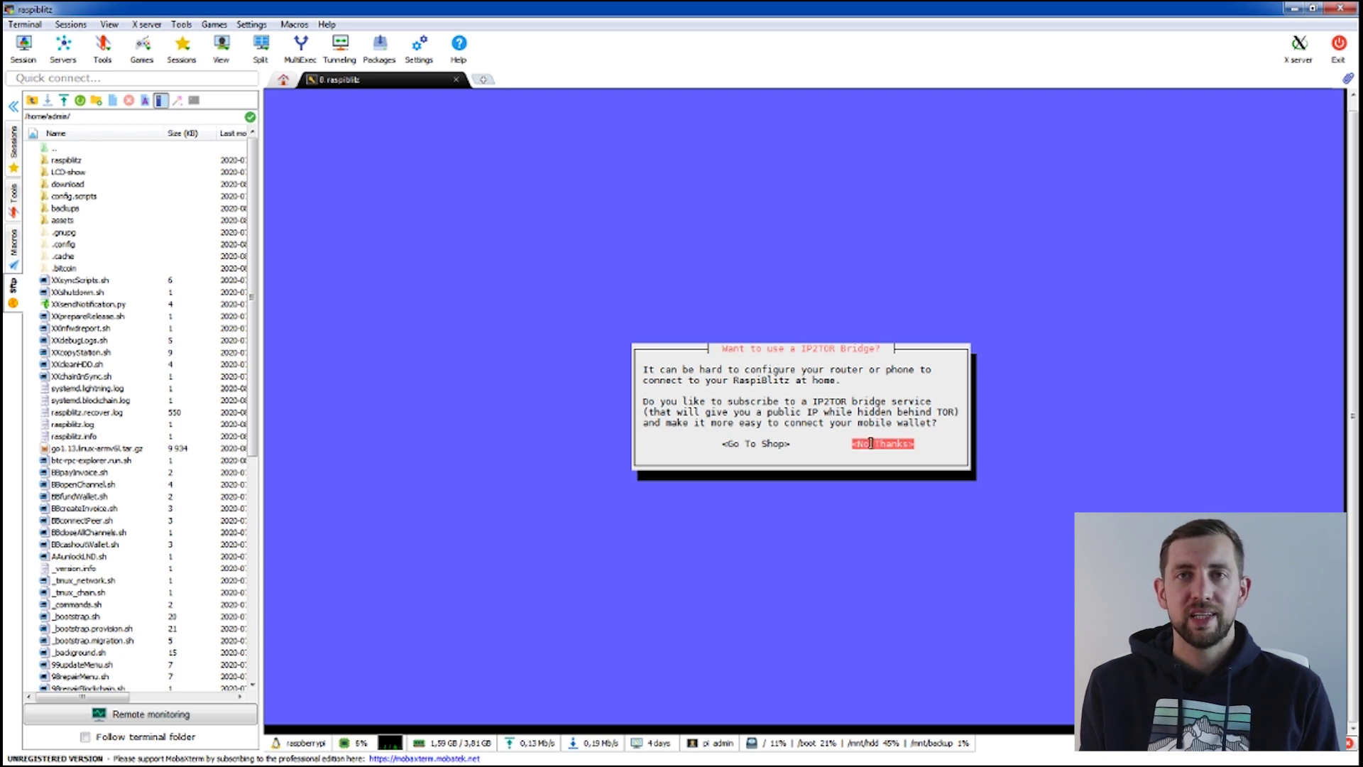
click(870, 443)
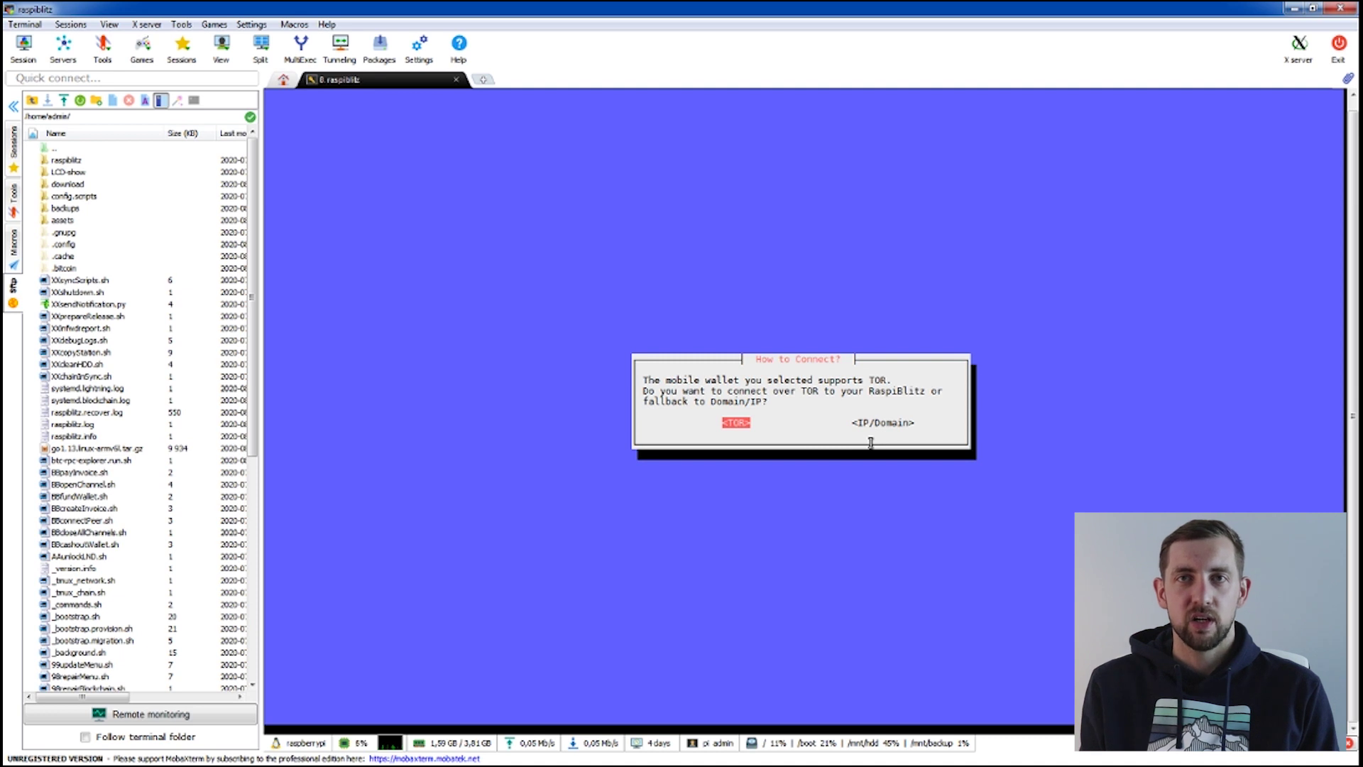
Step: Connect Zeus via TOR and display the pairing QR code as a console QRcode
drag(722, 380, 855, 380)
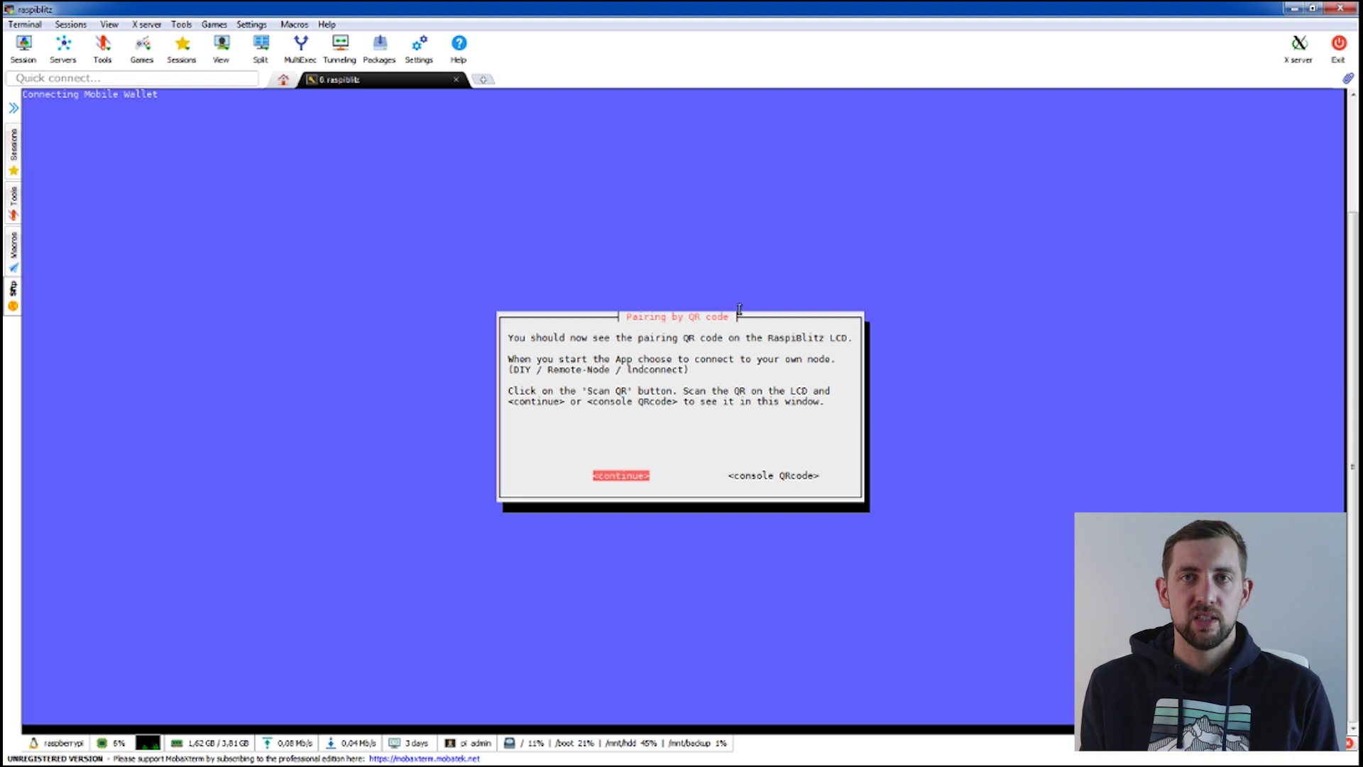
key(Right)
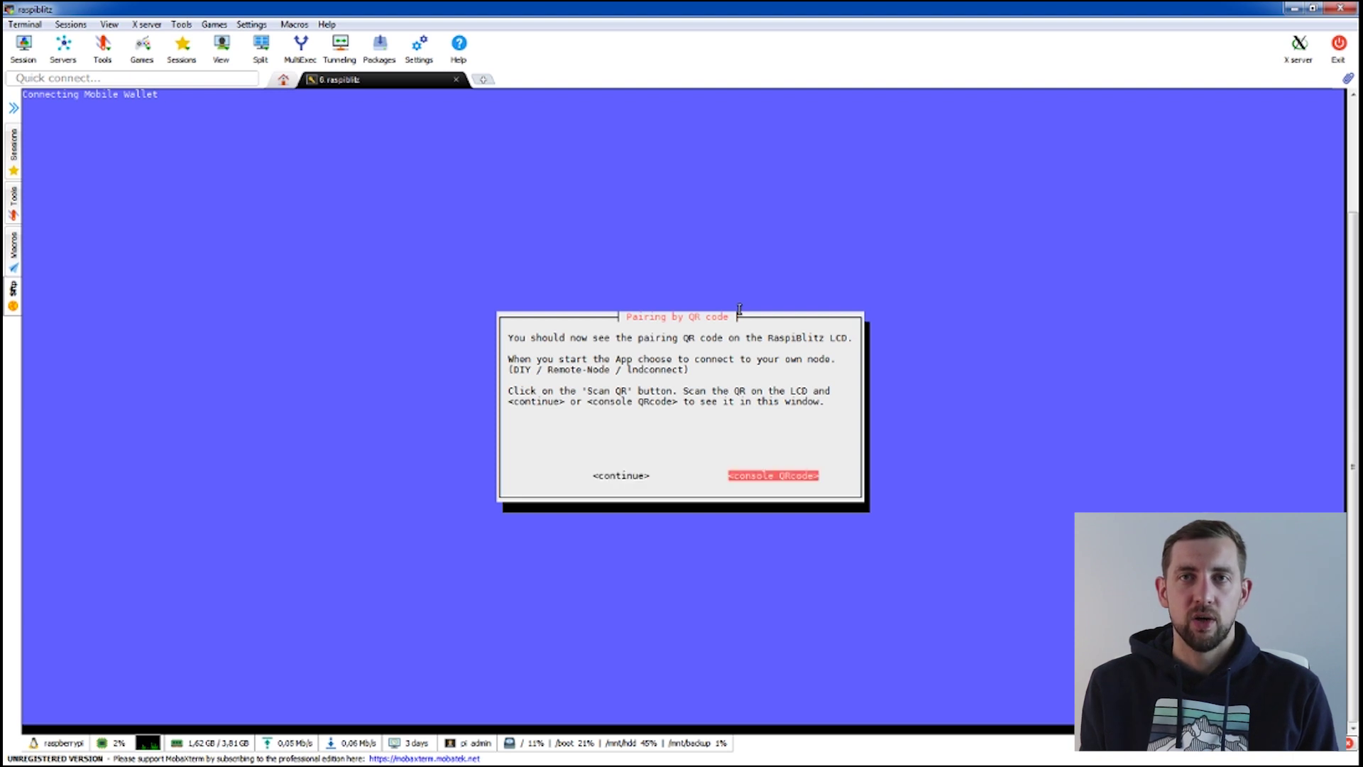
key(Return)
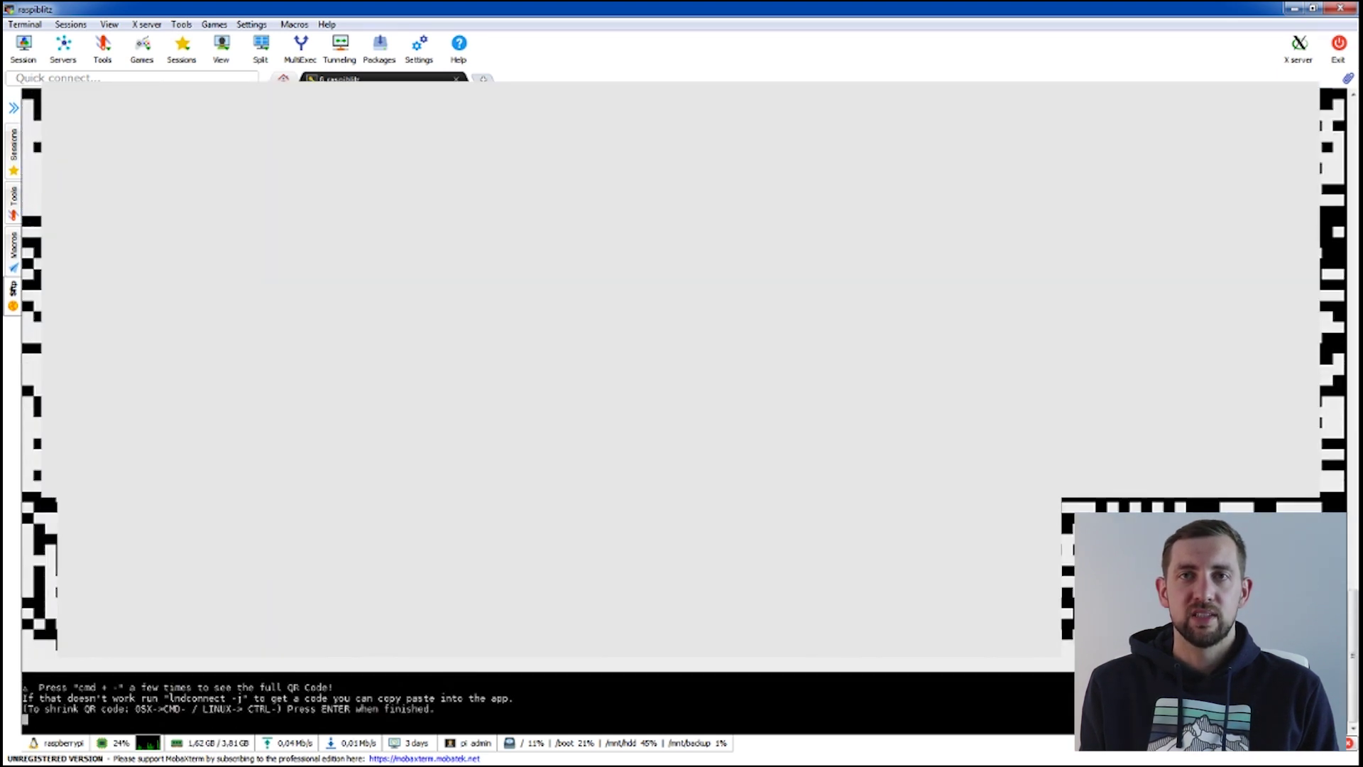
Step: Zoom the terminal font out with Ctrl+- so the whole lndconnect QR code fits
key(Return)
key(Return)
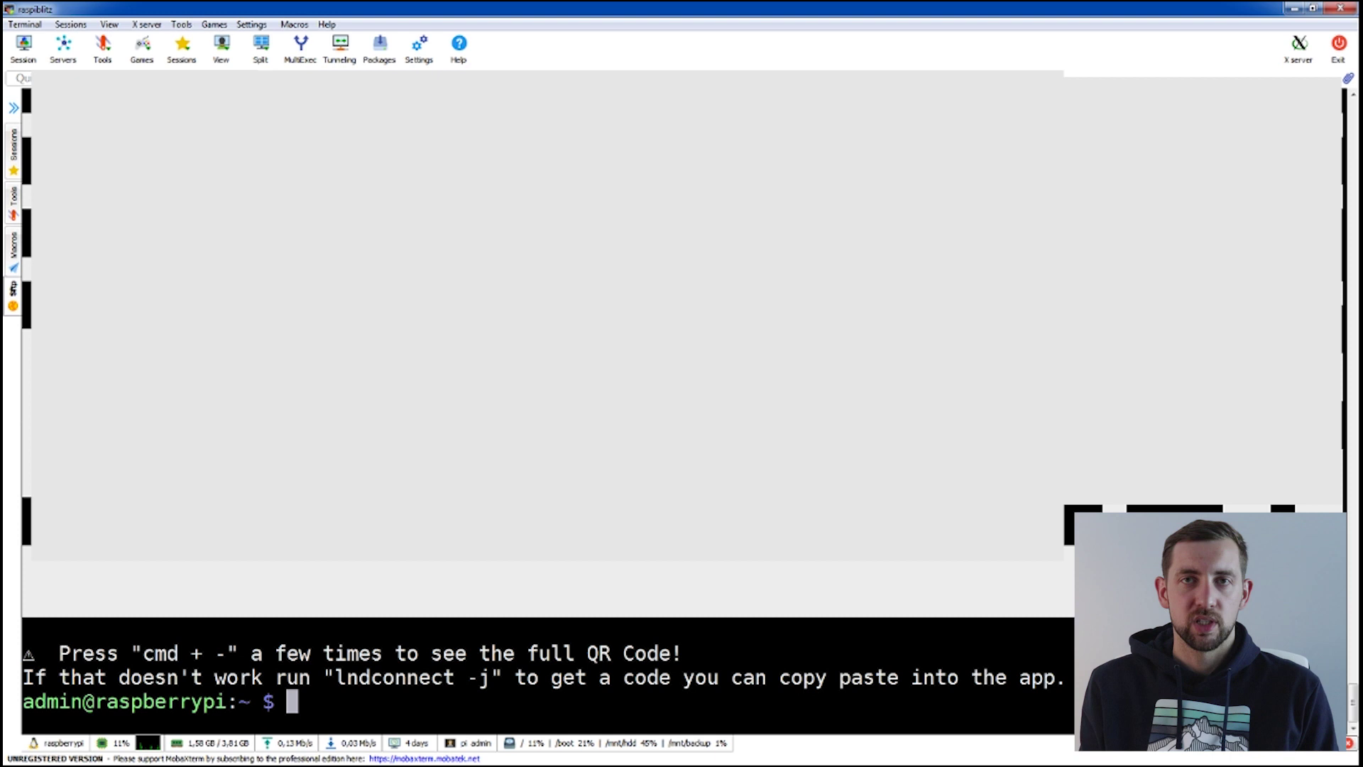
drag(61, 653, 250, 654)
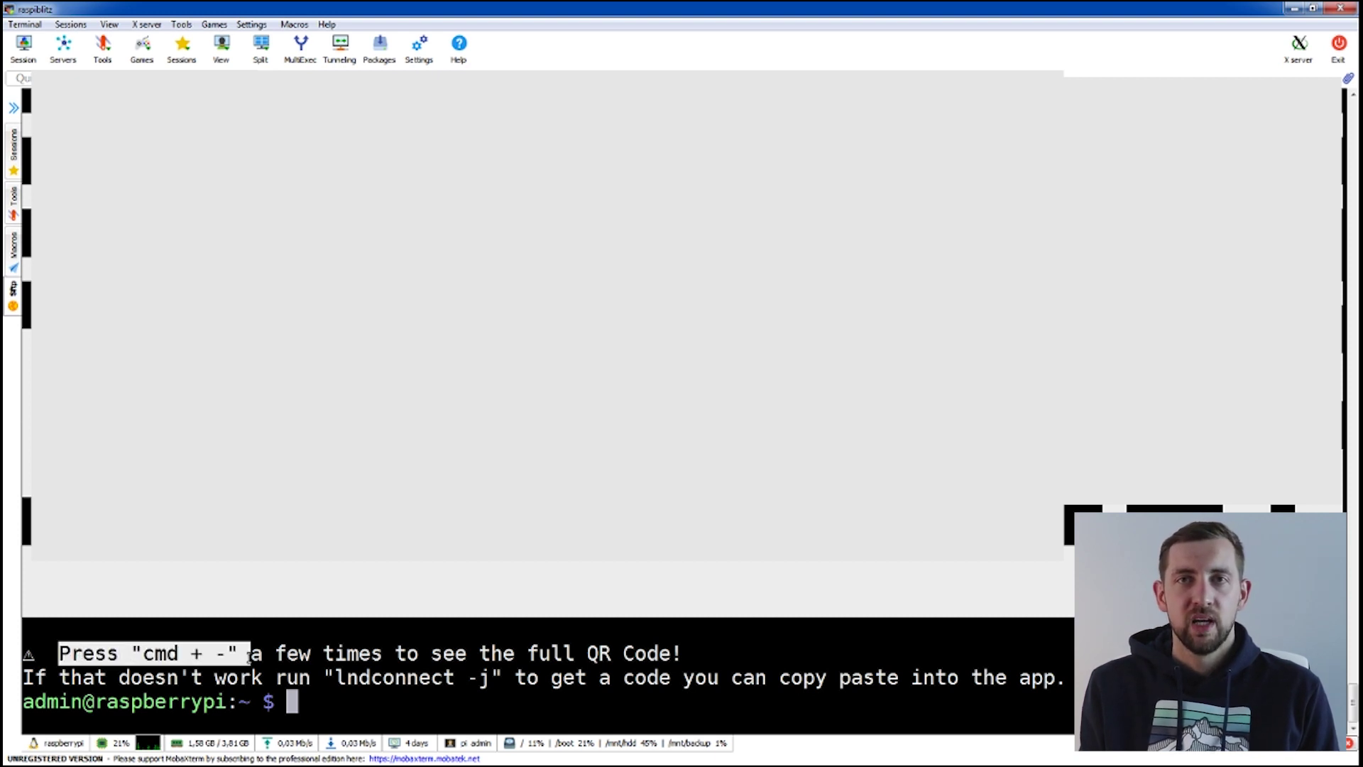
click(181, 676)
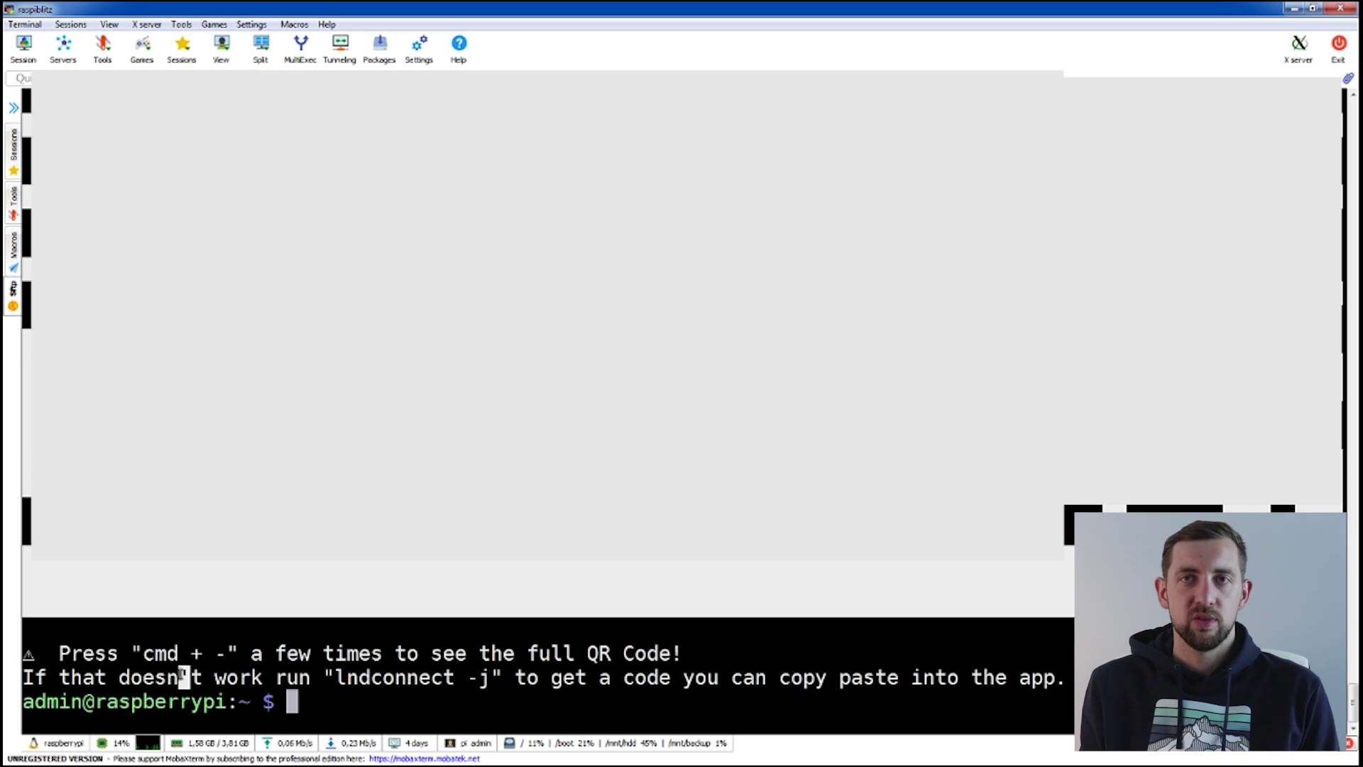
key(ctrl+minus)
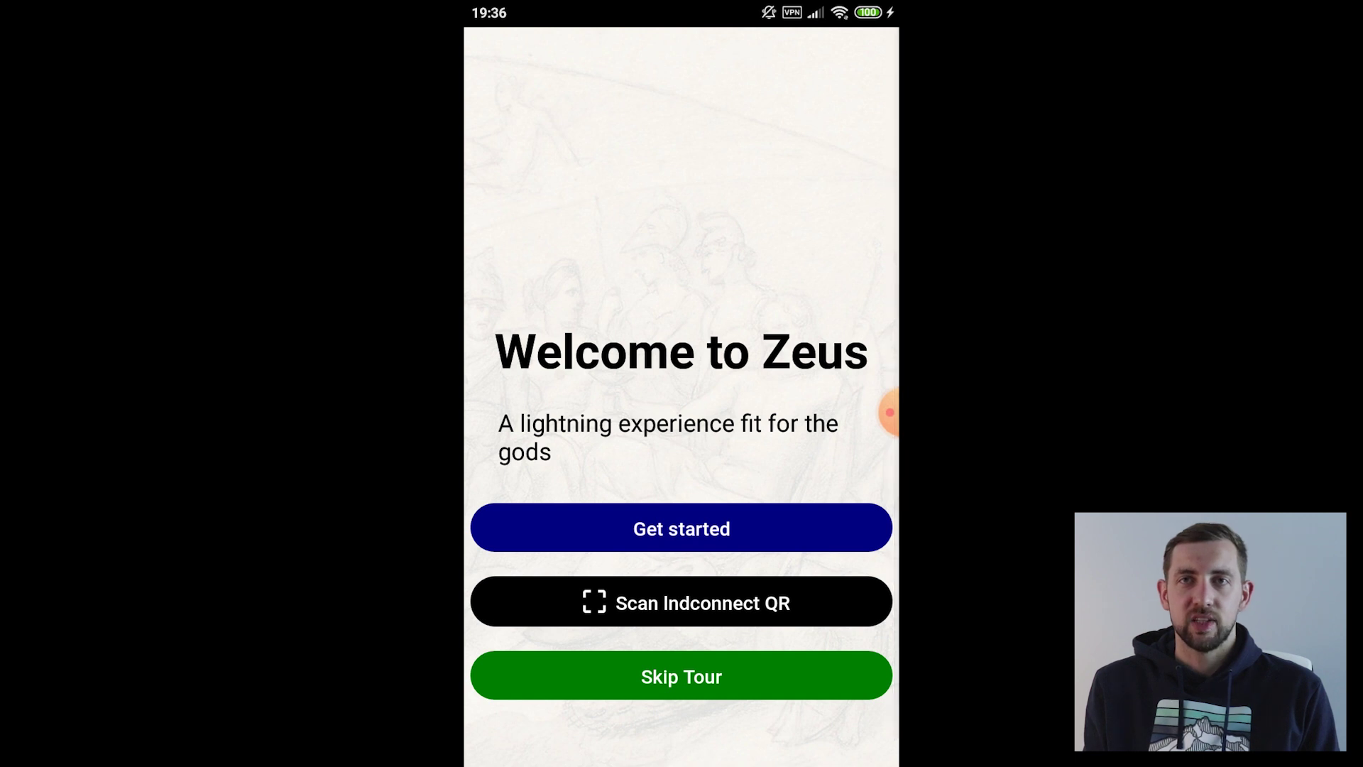
Step: Scan the lndconnect QR in Zeus, confirm the REST port, save the node config and accept the certificate warning
click(682, 602)
click(793, 455)
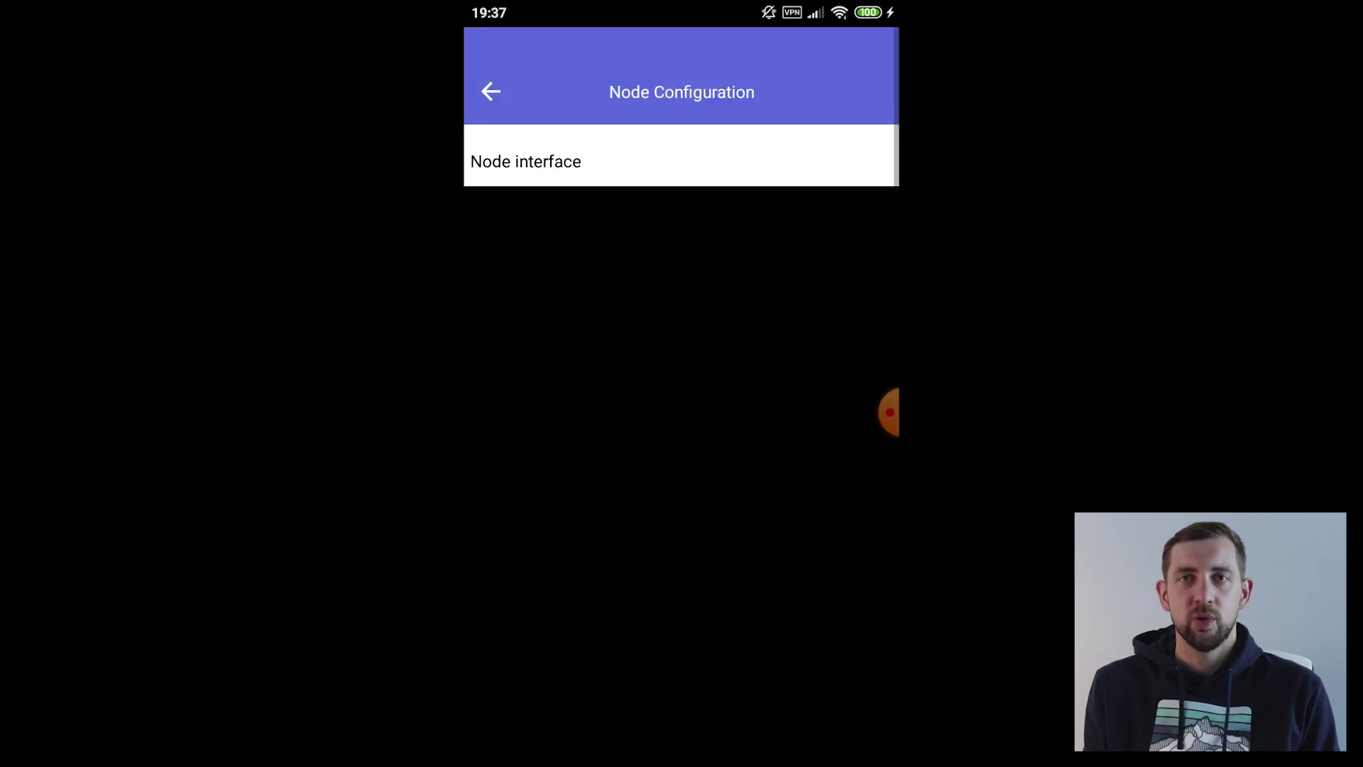
click(844, 741)
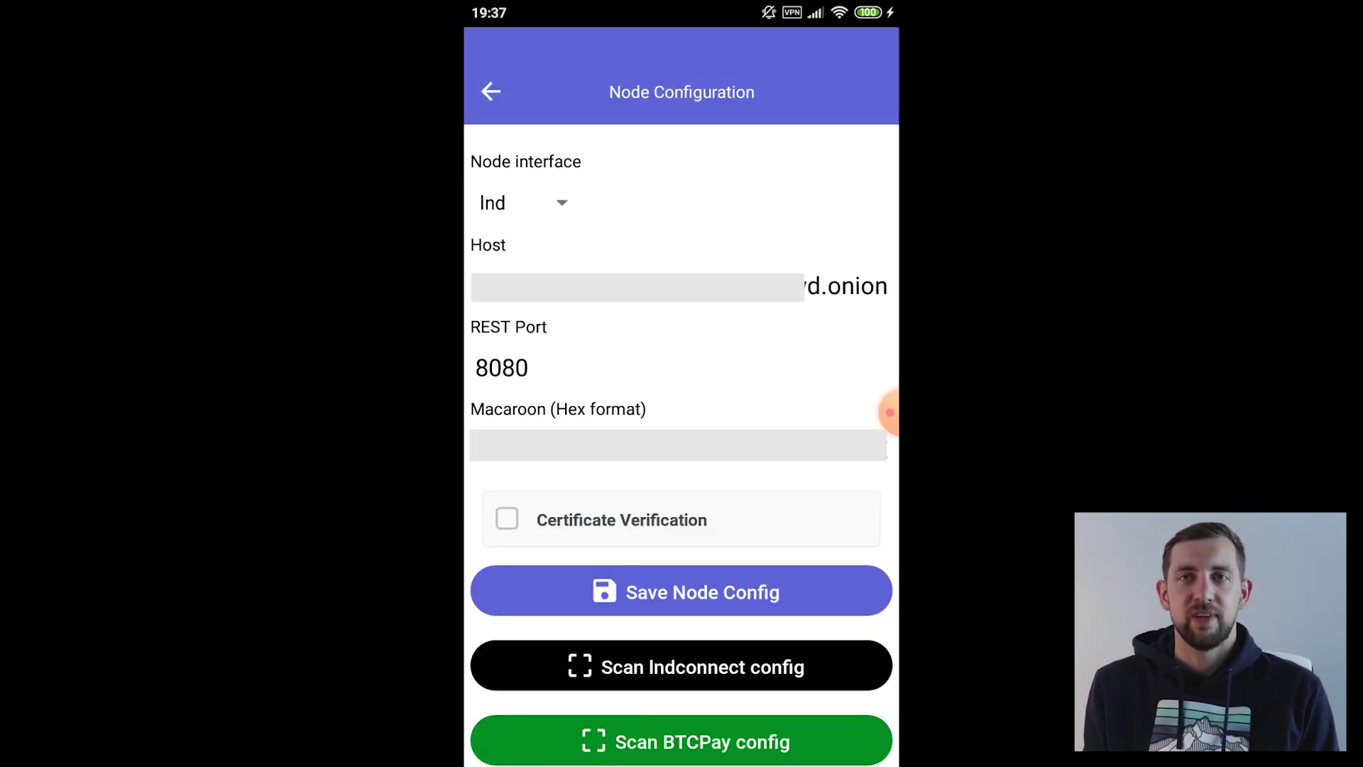
click(682, 592)
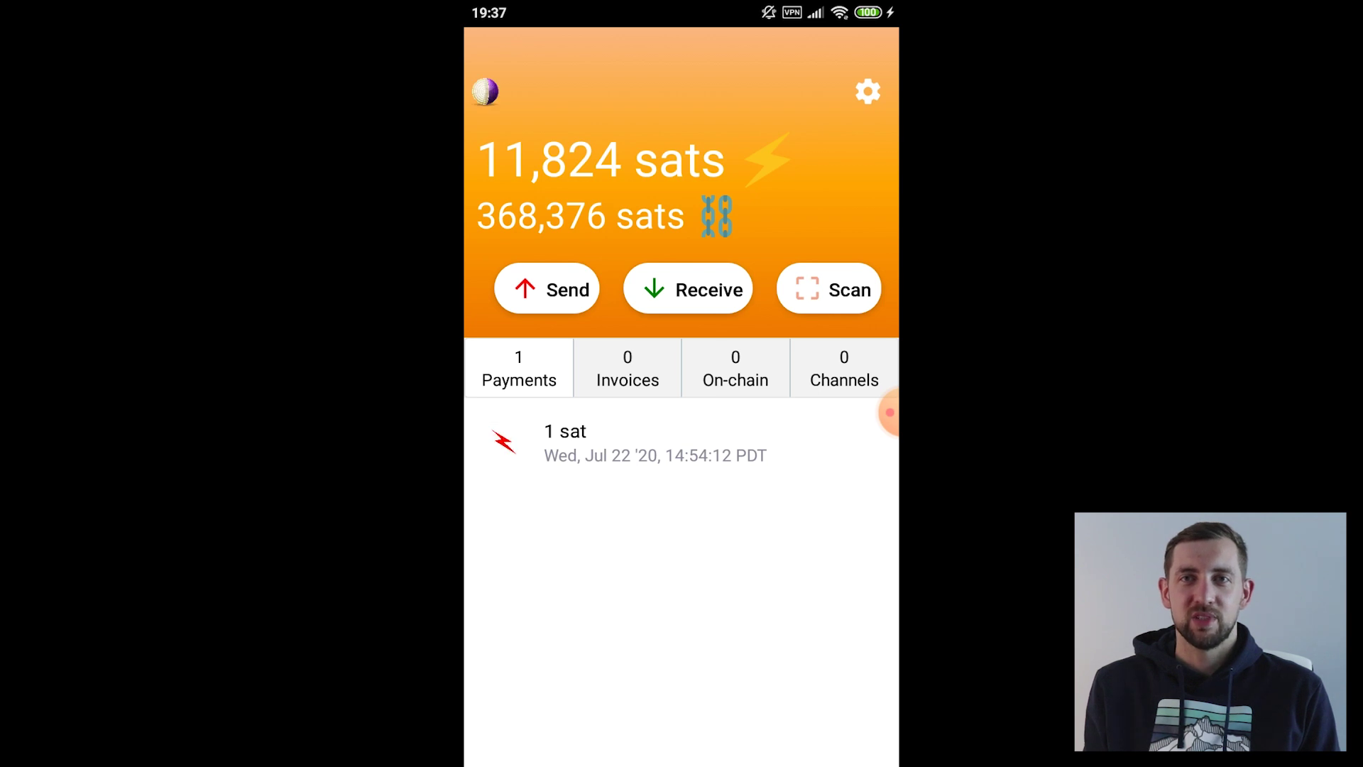
click(888, 412)
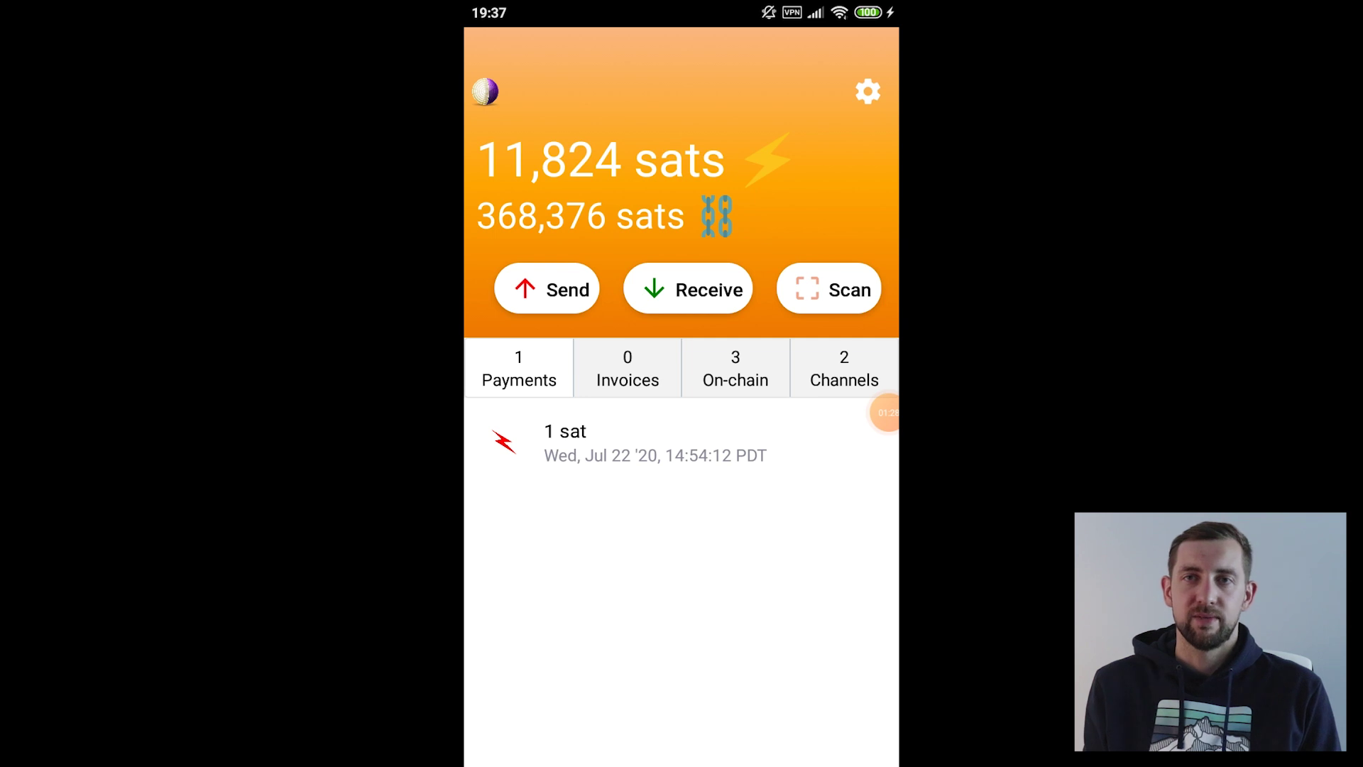
click(870, 413)
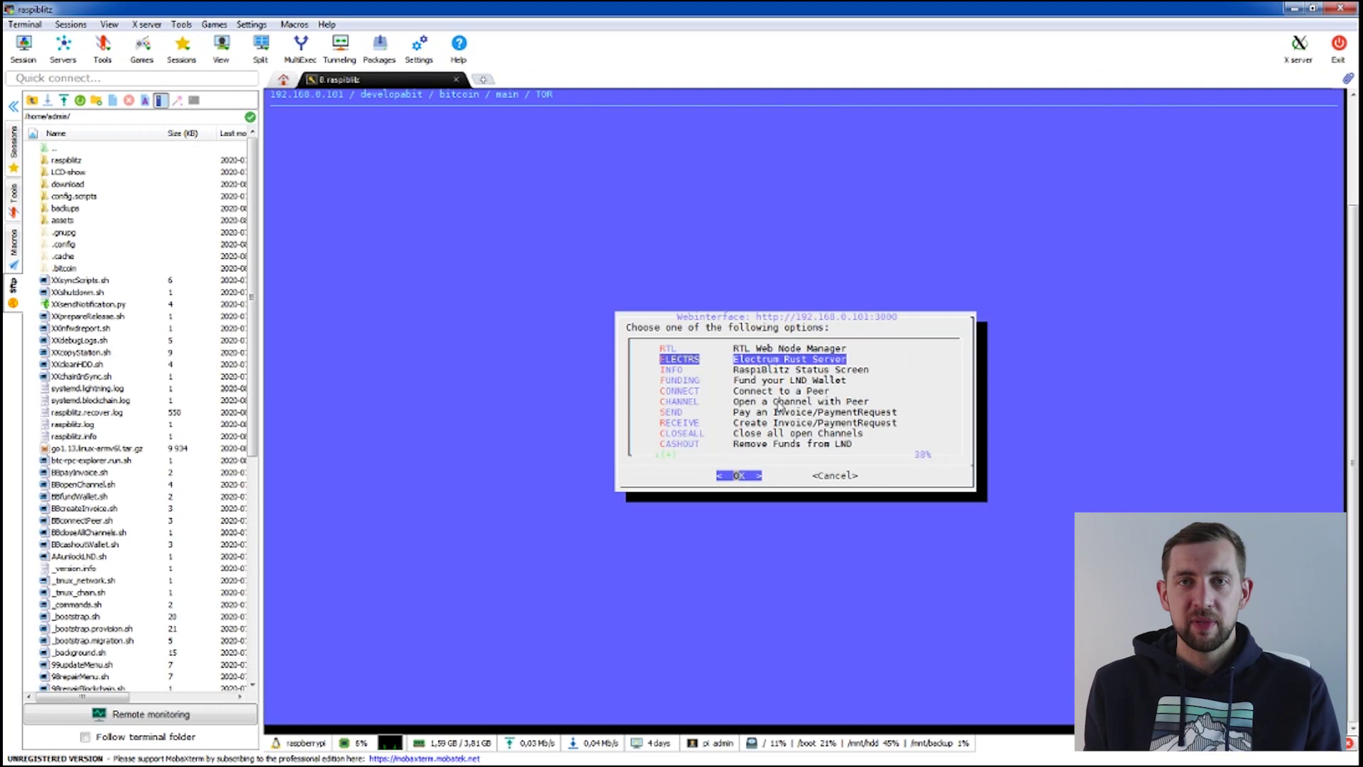
key(Down)
key(Down)
key(Down)
key(Down)
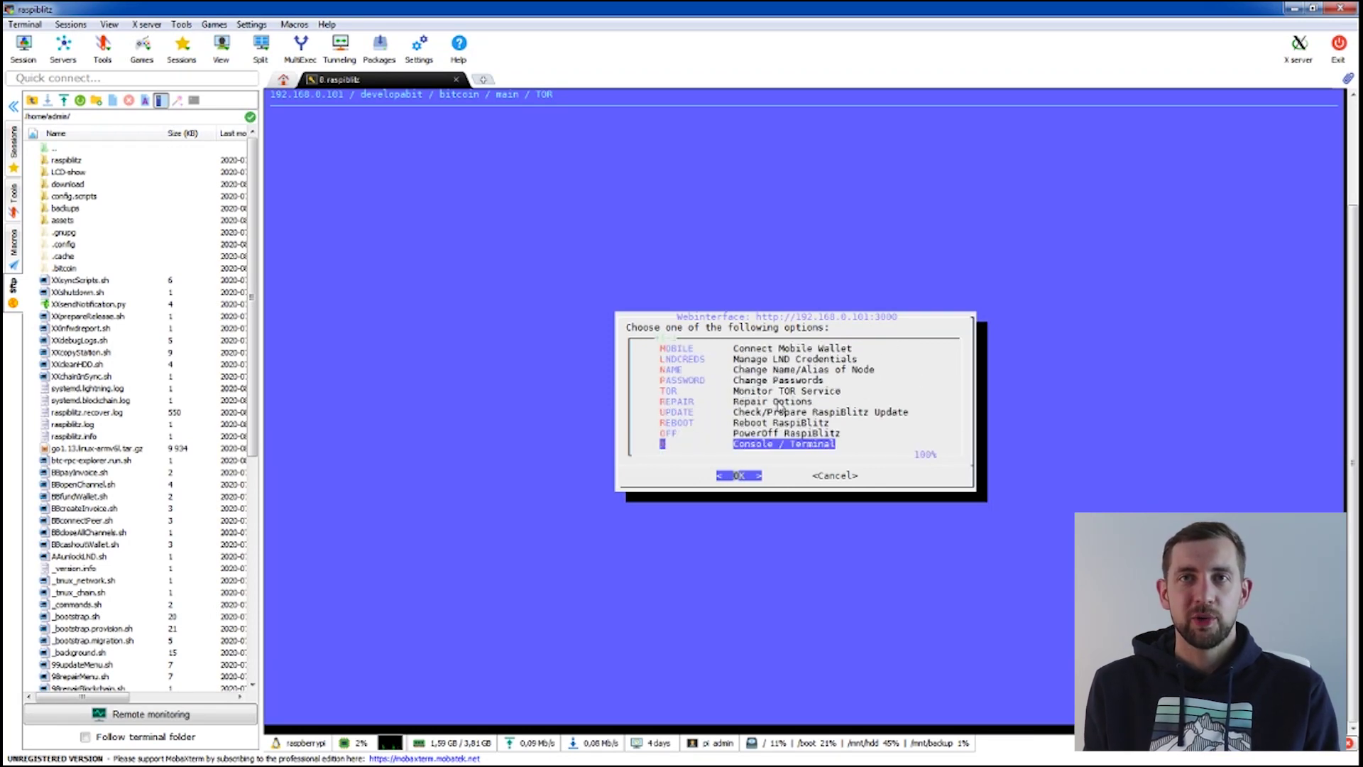
Step: Append '# Hidden Service for Zeus' and the port 8080 hidden service lines to /etc/tor/torrc and save
key(Return)
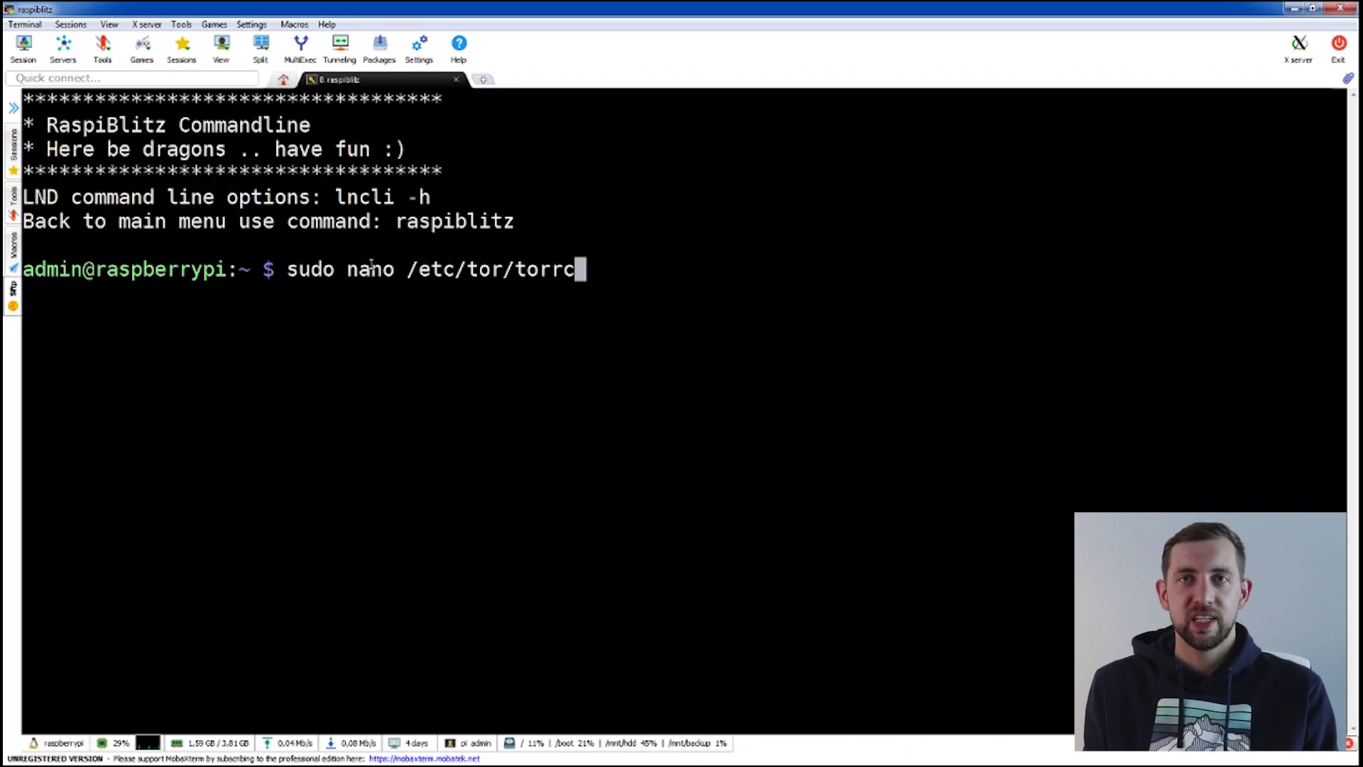
key(Return)
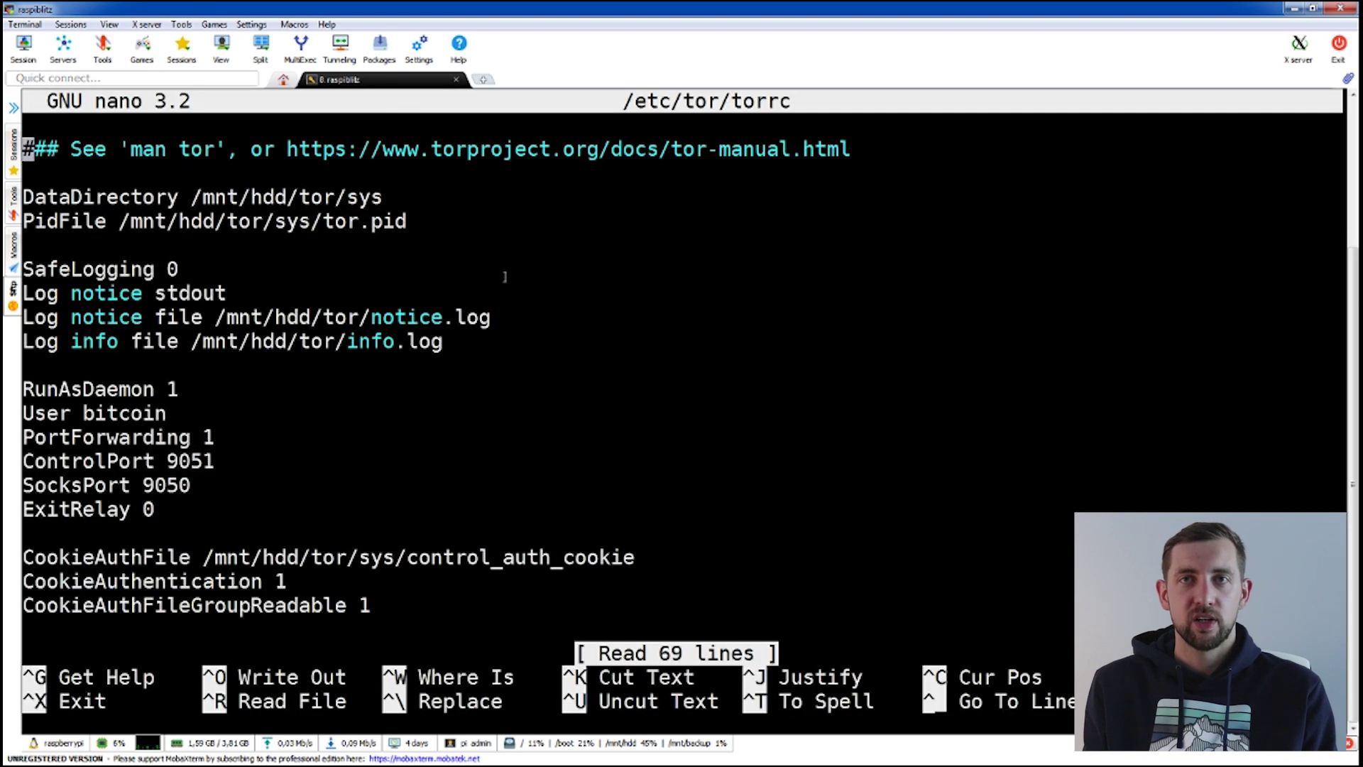
key(Down)
key(Down)
key(Down)
key(Down)
key(Down)
key(Down)
key(Down)
key(Down)
key(Down)
key(Down)
key(Down)
key(Down)
key(Down)
key(Down)
key(Down)
key(Down)
key(Down)
key(Down)
key(Down)
key(Down)
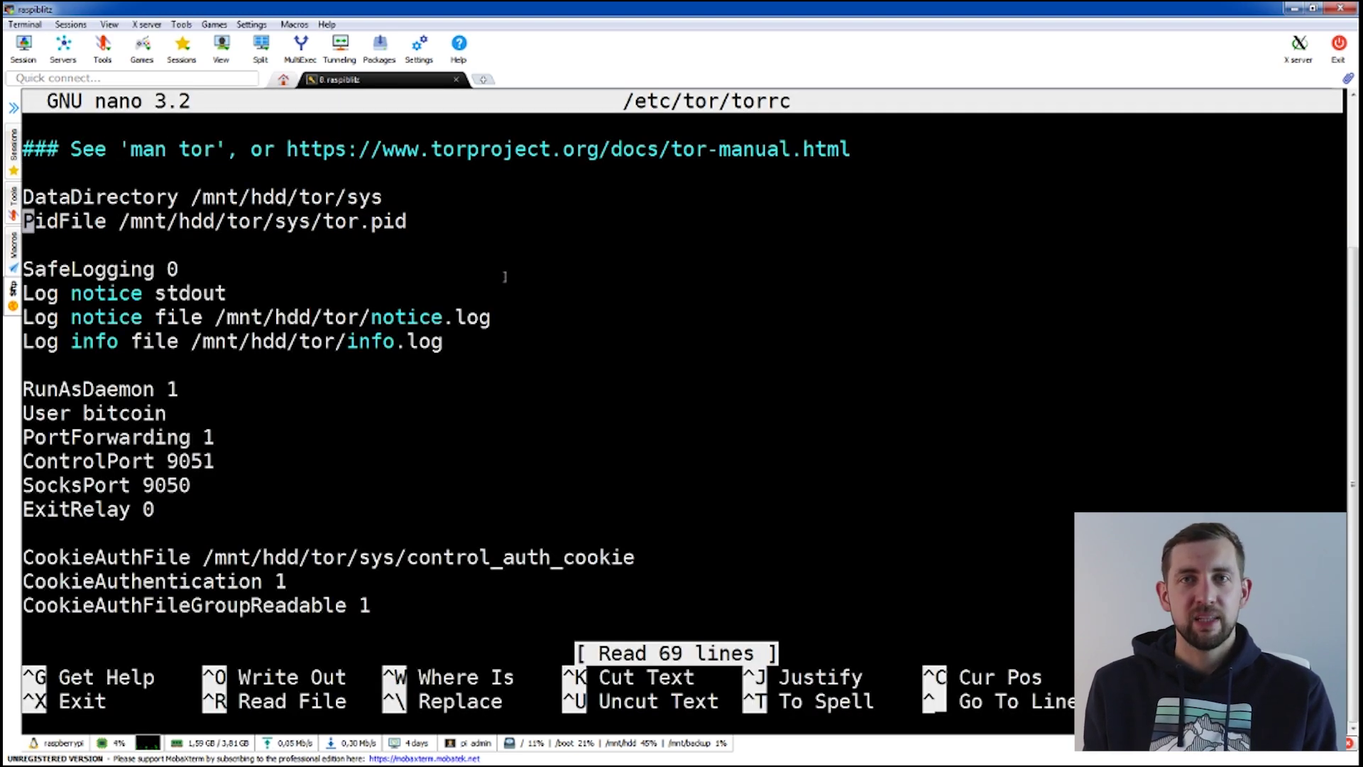
key(Down)
key(Down)
key(Down)
key(Down)
key(Down)
key(Down)
key(Down)
key(Down)
key(Down)
key(Down)
key(Down)
key(Down)
key(Down)
key(Down)
key(Down)
key(Down)
key(Down)
key(Down)
key(Down)
key(Down)
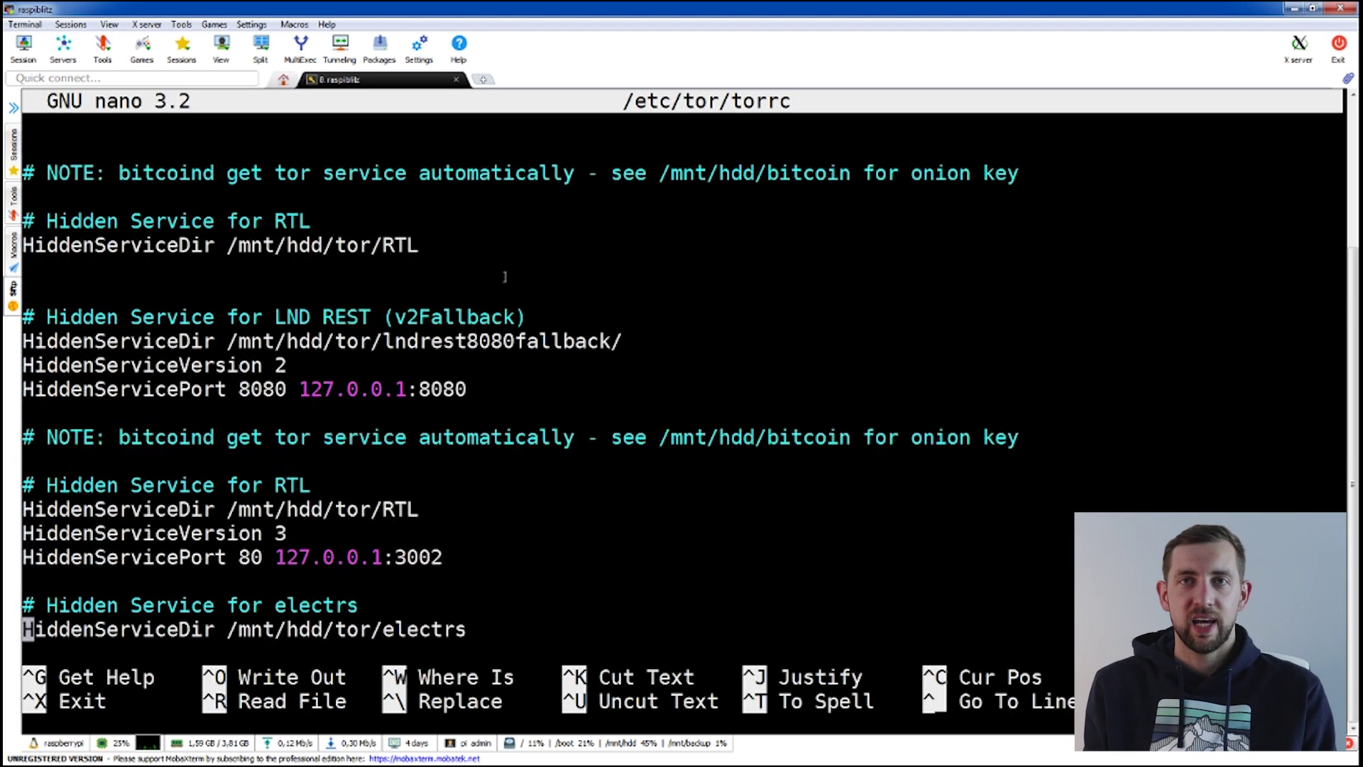
text(# Hidden Service for Zeus)
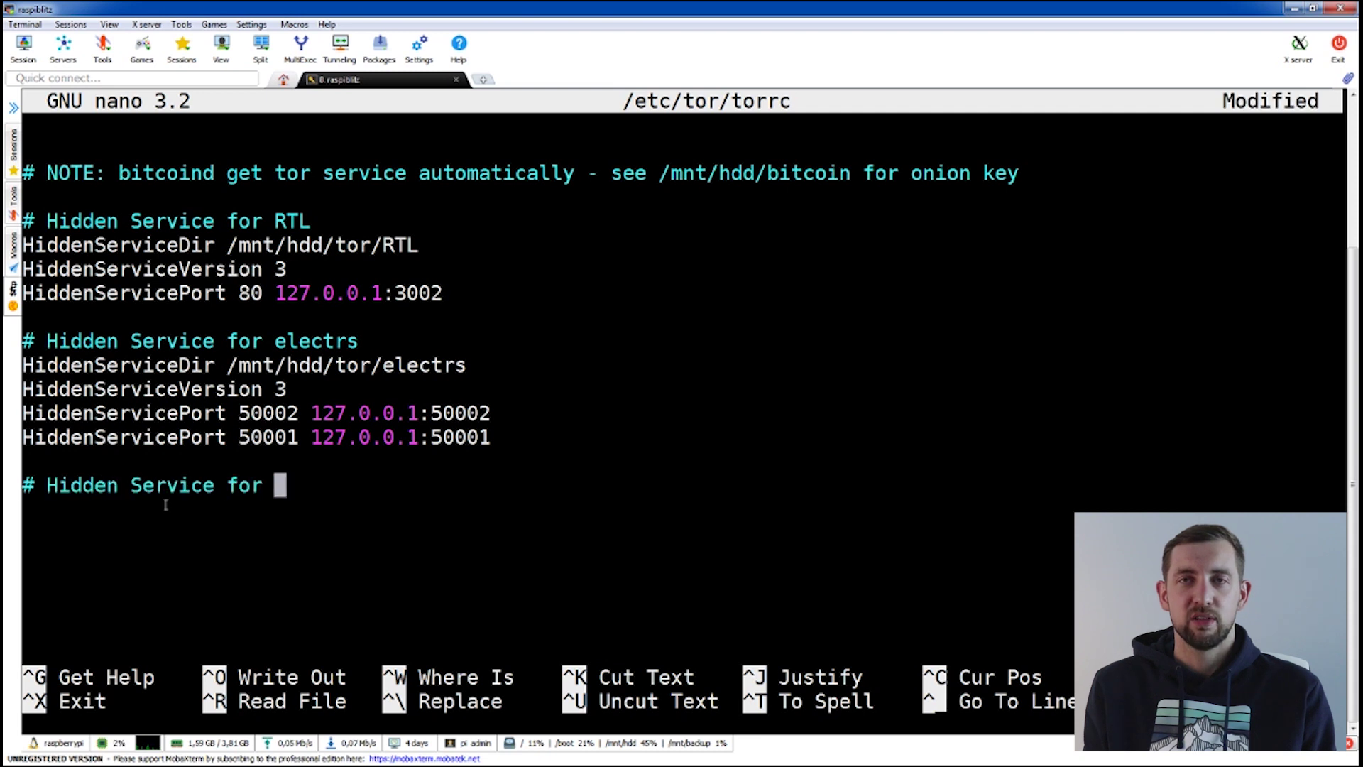
key(Return)
right_click(165, 505)
key(ctrl+x)
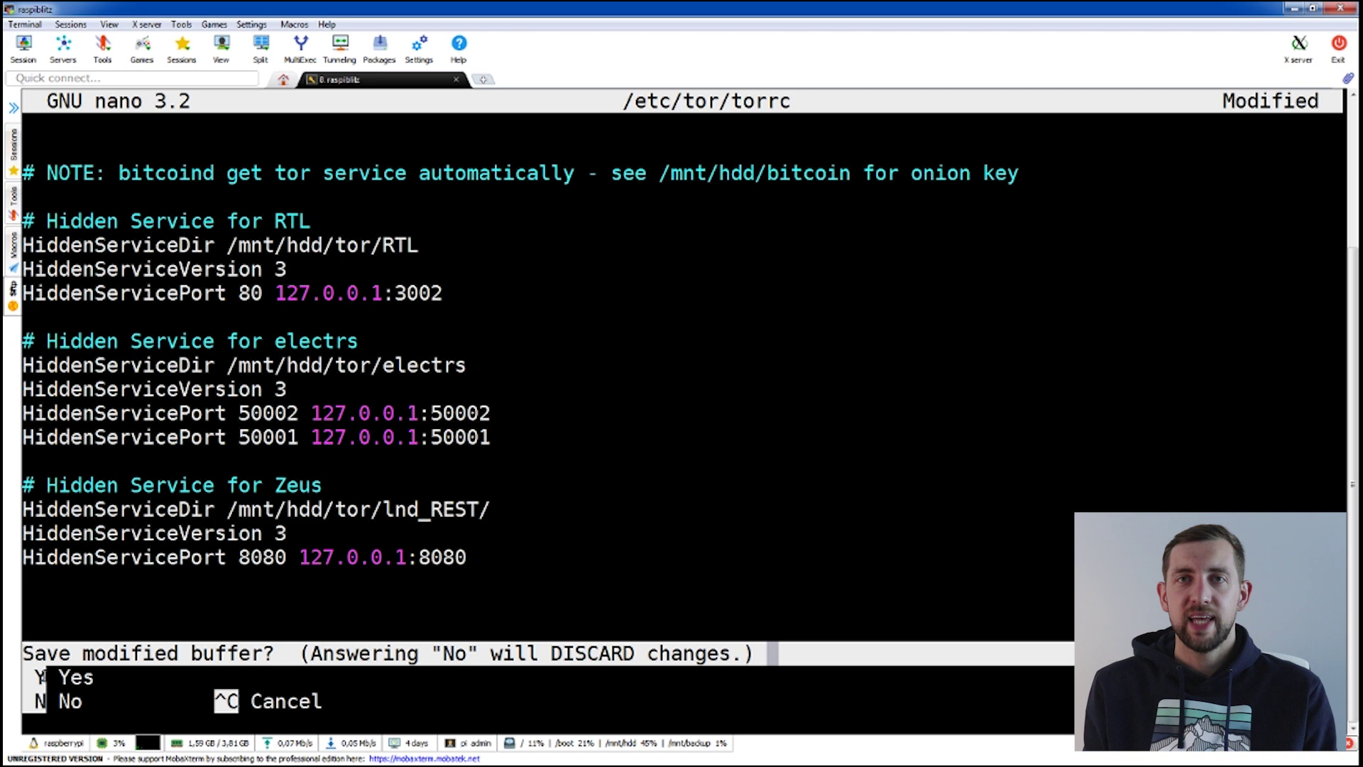
key(y)
key(Return)
Step: Restart Tor, print the lnd_REST onion hostname, and copy the address
right_click(338, 314)
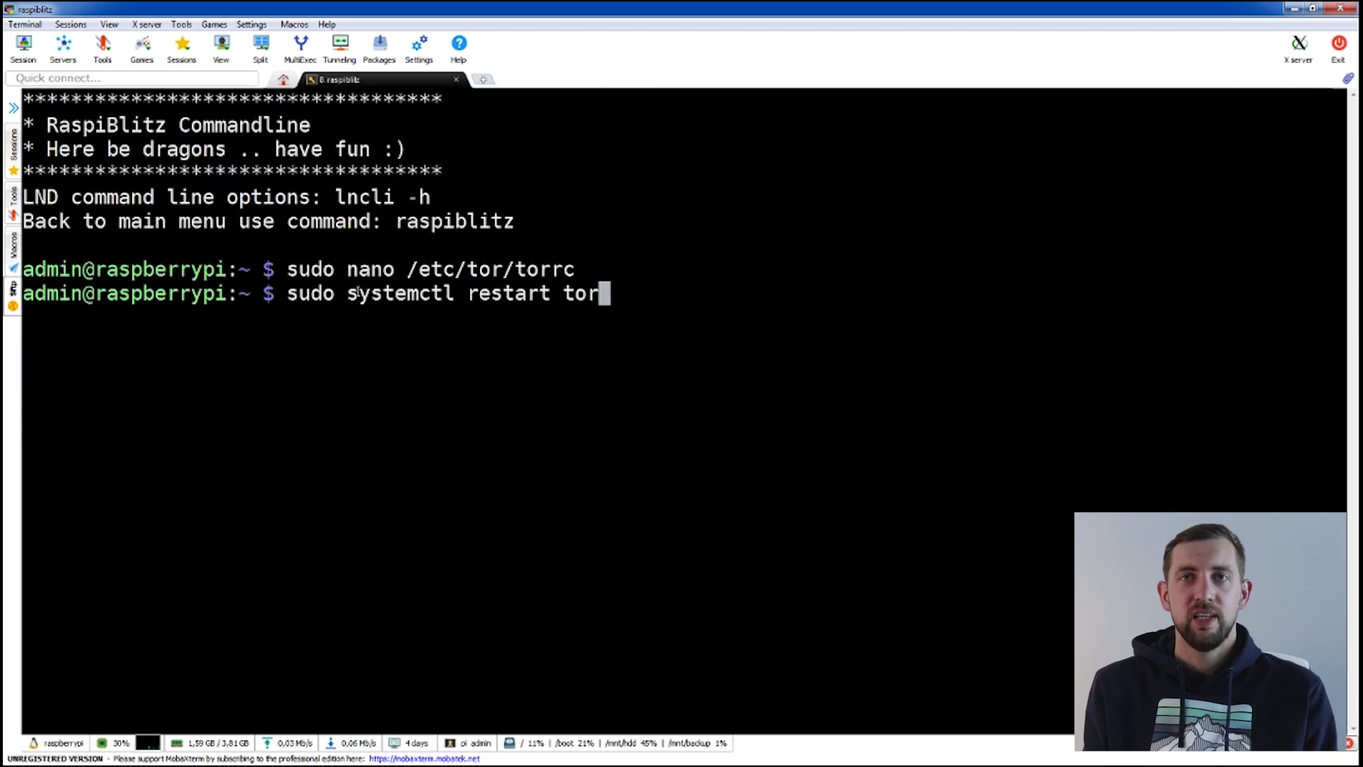
key(Return)
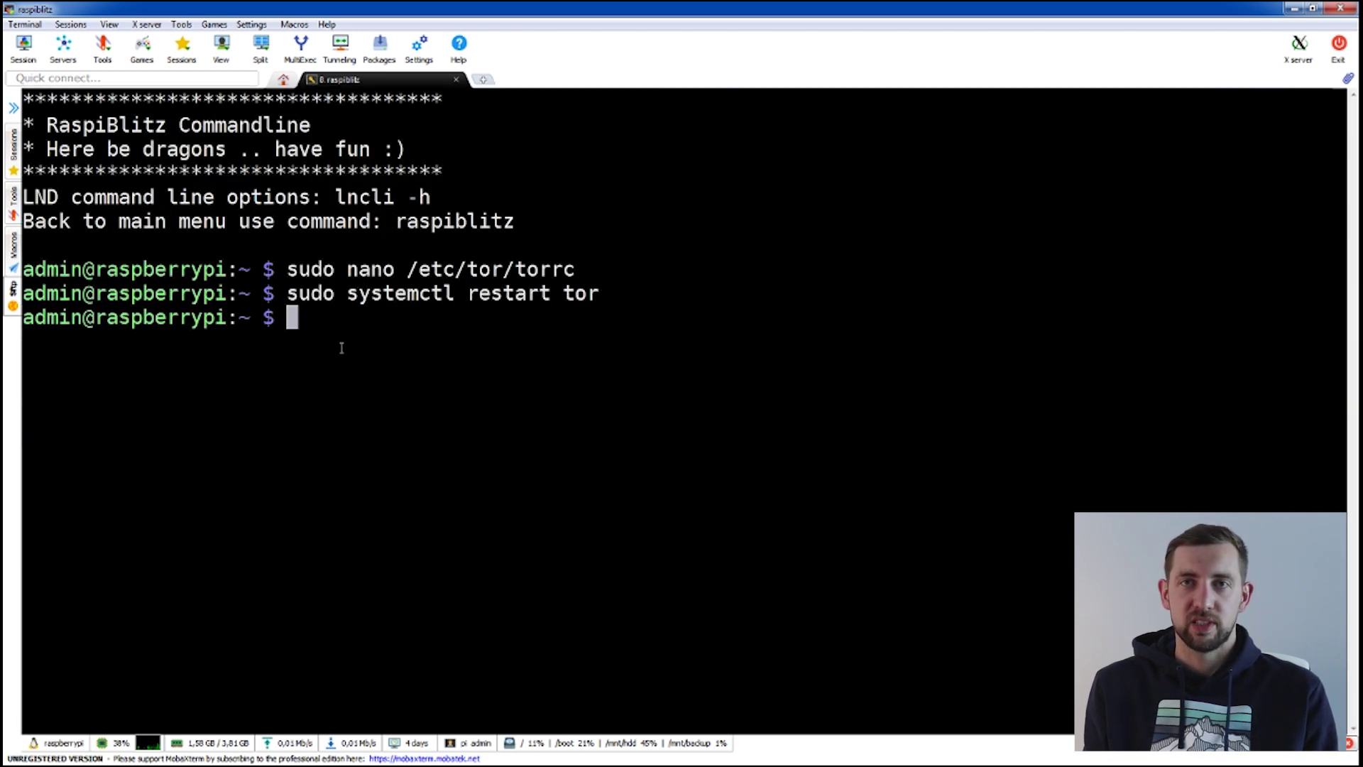
right_click(342, 348)
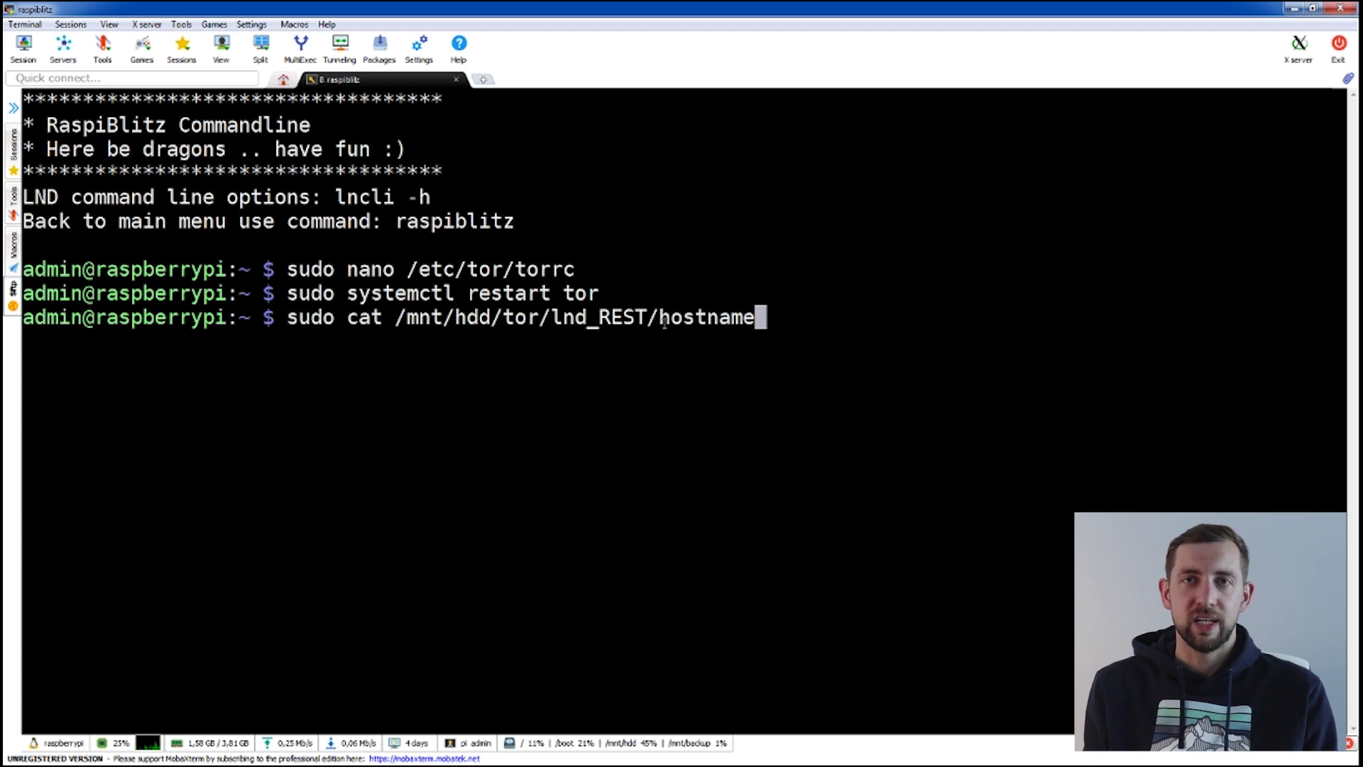
key(Return)
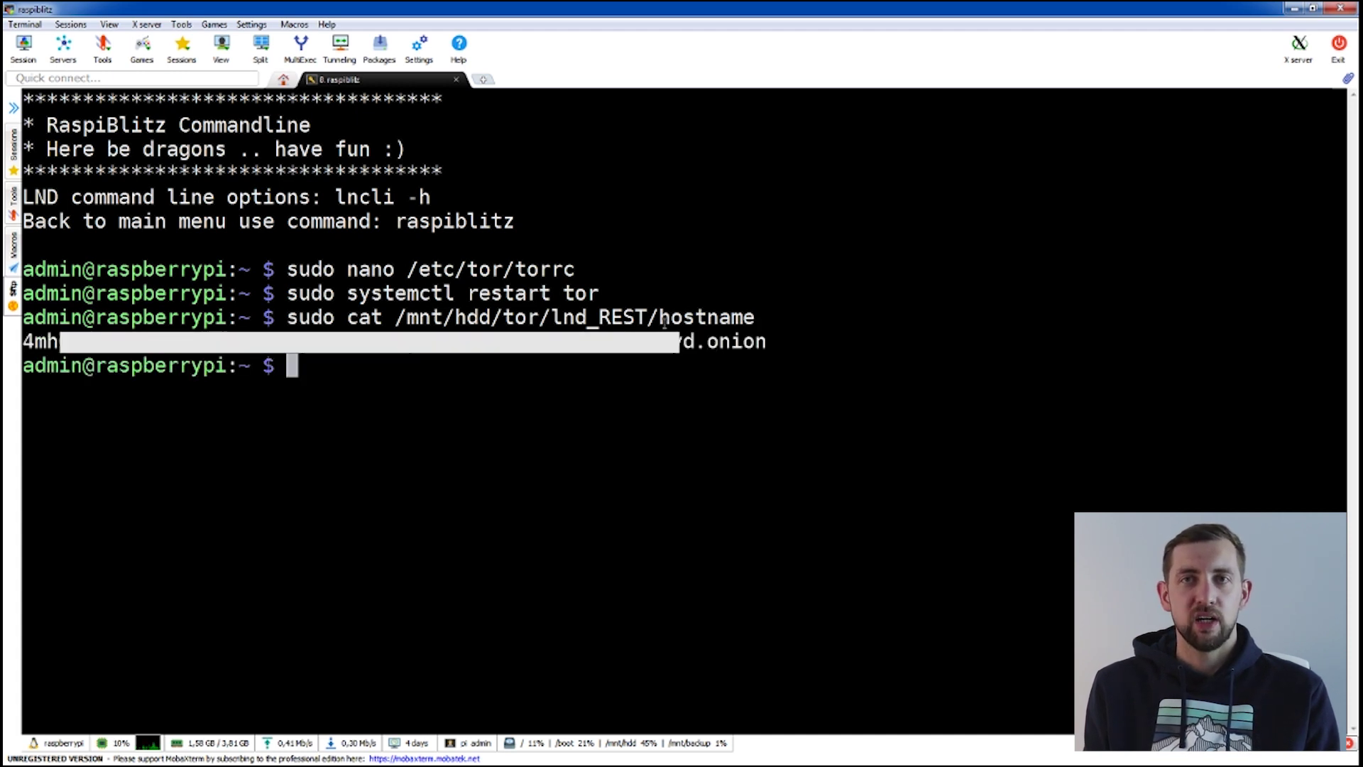
double_click(461, 343)
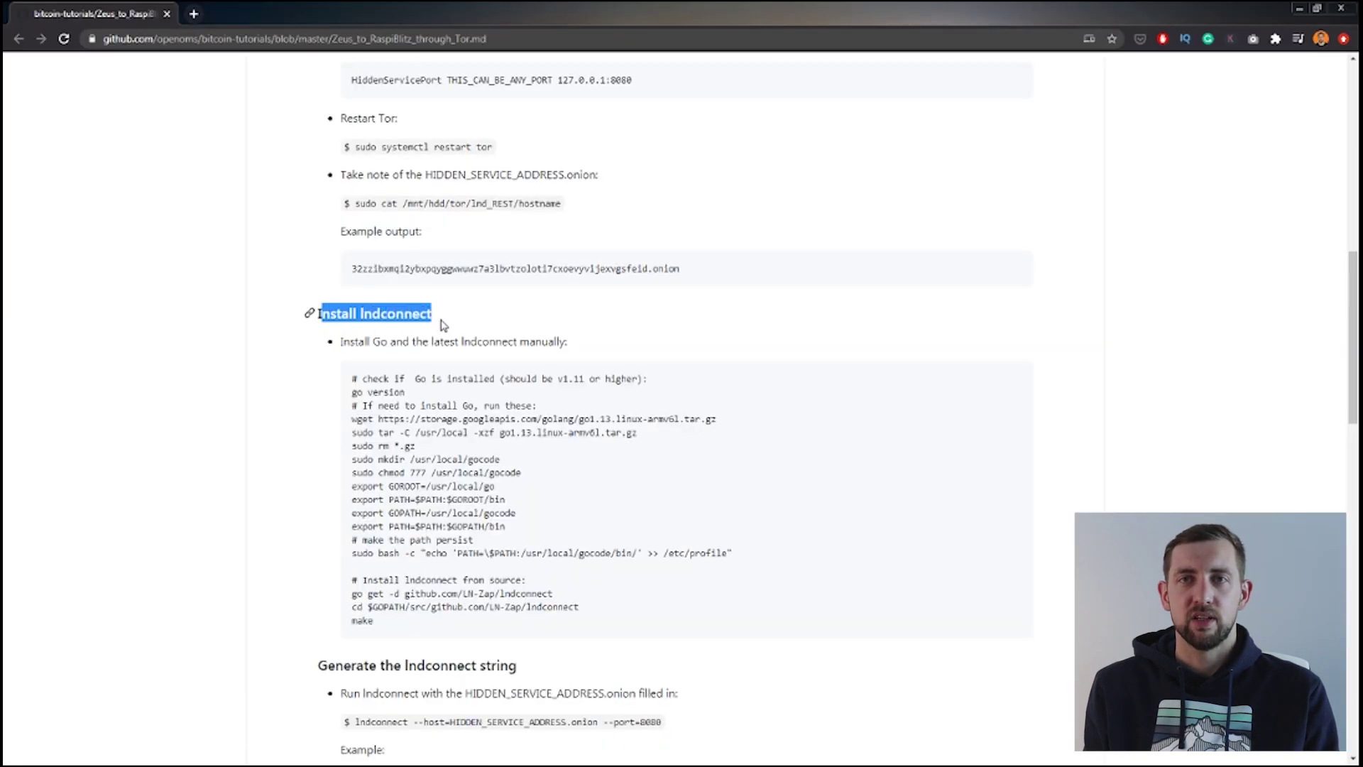
drag(441, 317, 440, 342)
drag(341, 341, 566, 341)
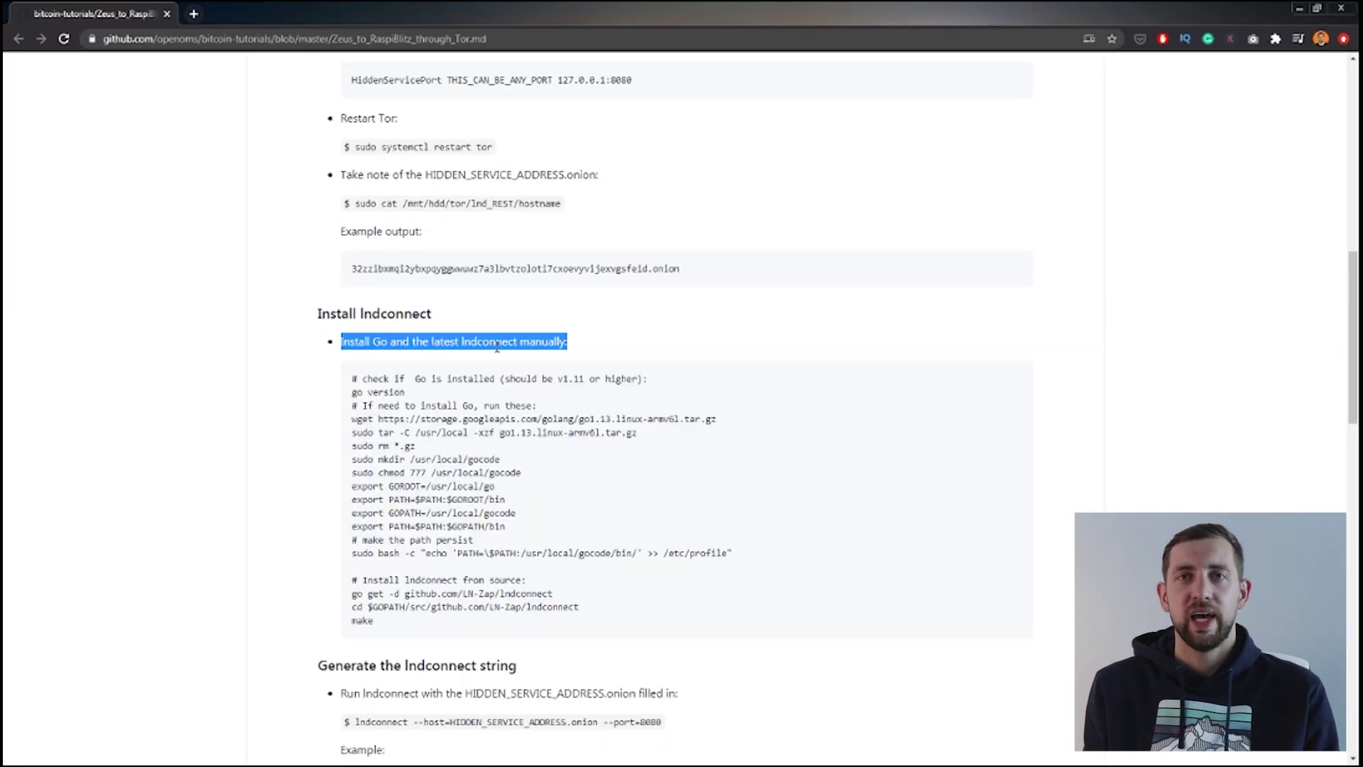
scroll(444, 511, down, 2)
drag(352, 438, 531, 439)
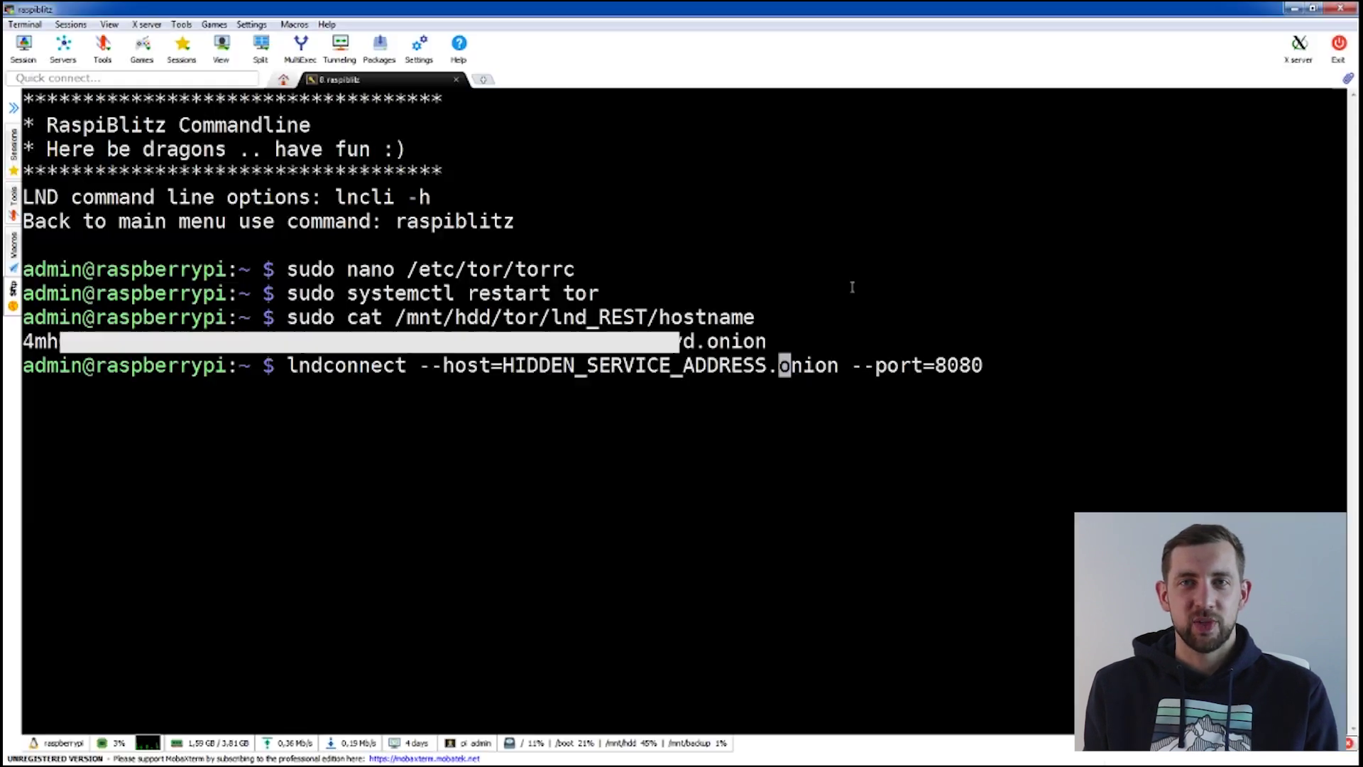
Step: Replace the placeholder host with the onion address and run lndconnect on port 8080 for a QR code
key(Right)
key(Right)
key(Right)
key(Right)
key(Right)
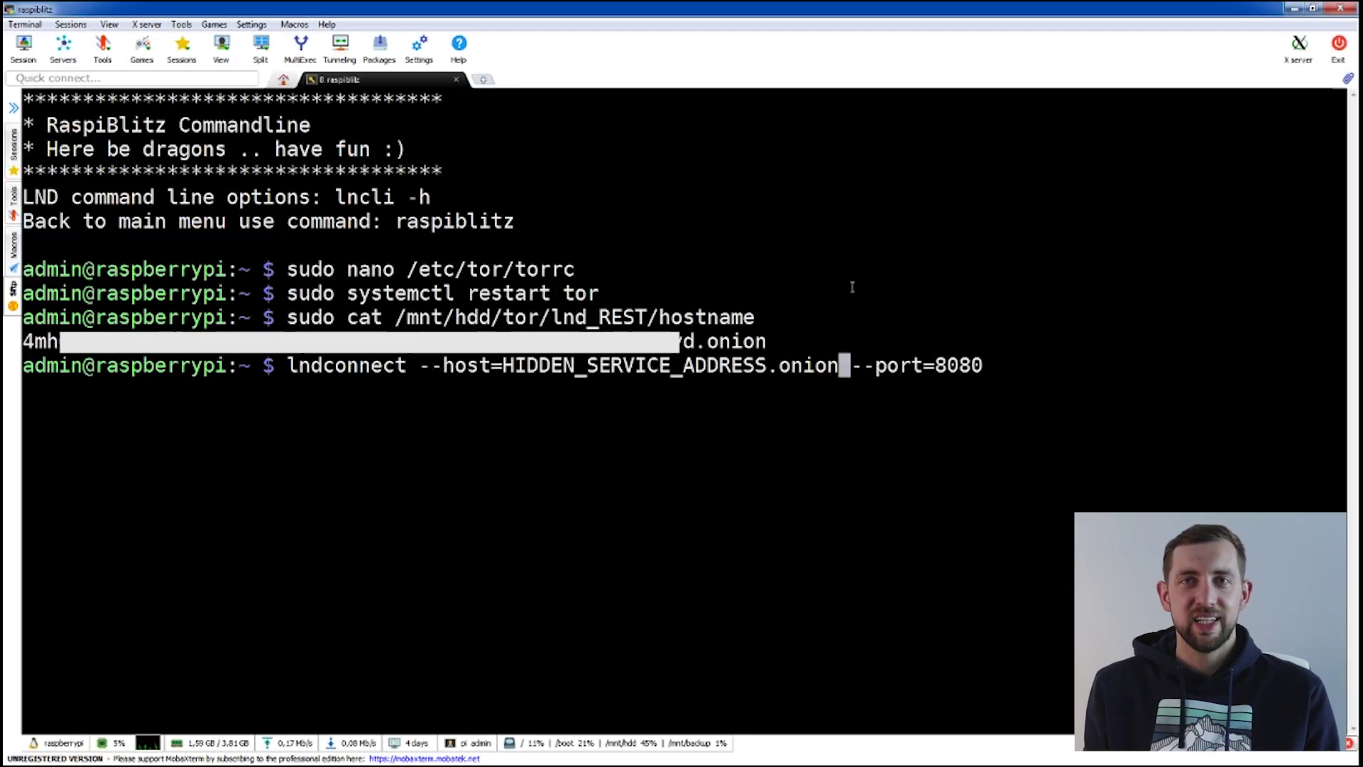
key(BackSpace)
key(BackSpace)
key(BackSpace)
key(BackSpace)
key(BackSpace)
key(BackSpace)
key(BackSpace)
key(BackSpace)
key(BackSpace)
key(BackSpace)
key(BackSpace)
key(BackSpace)
key(BackSpace)
key(BackSpace)
key(BackSpace)
key(BackSpace)
key(BackSpace)
key(BackSpace)
key(BackSpace)
key(BackSpace)
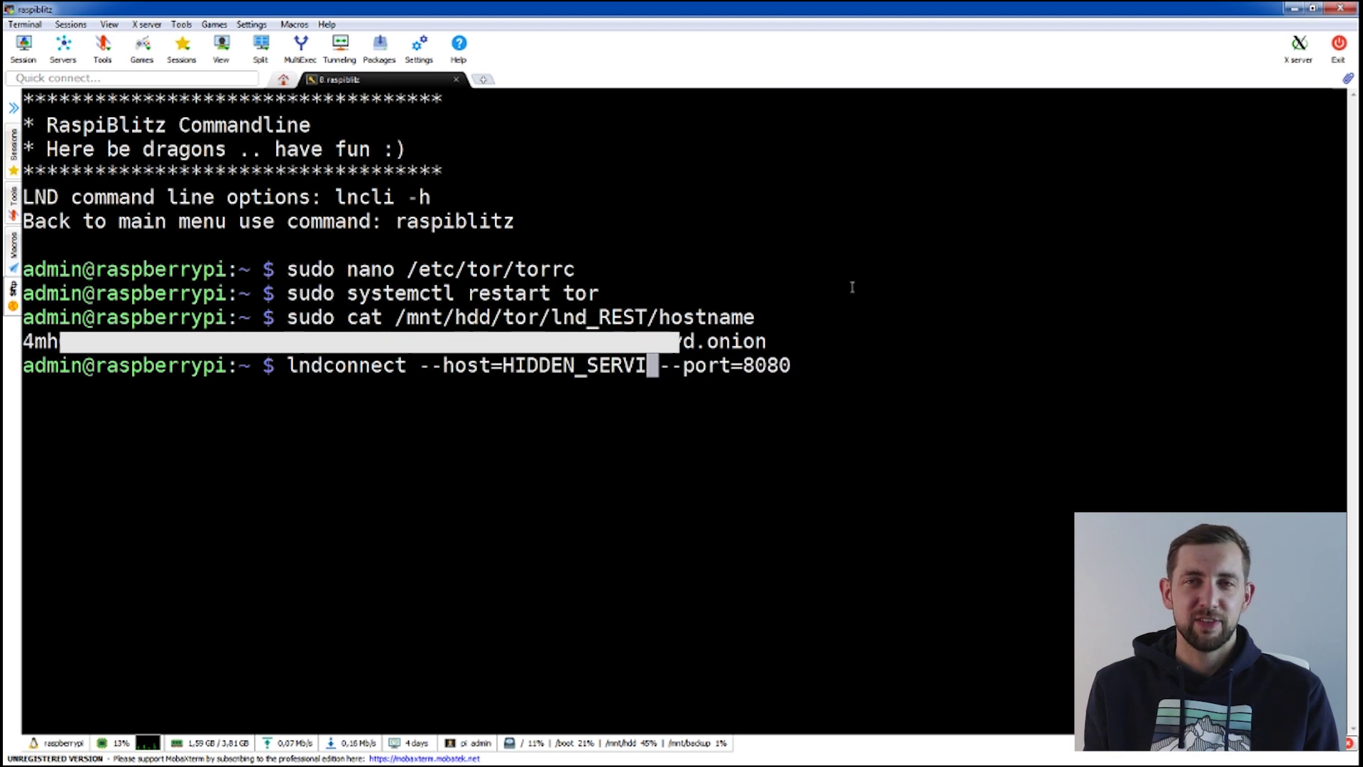
key(BackSpace)
key(BackSpace)
key(BackSpace)
key(BackSpace)
key(BackSpace)
key(BackSpace)
key(BackSpace)
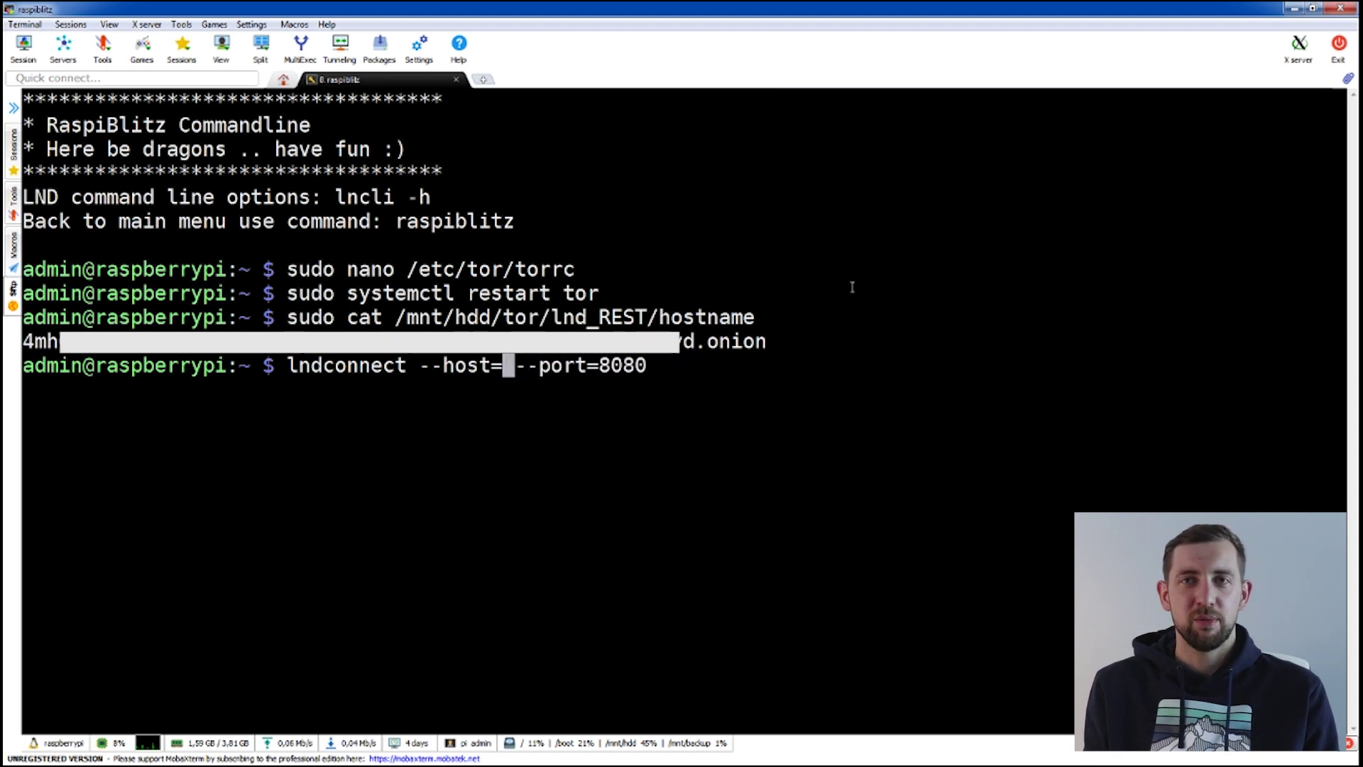
double_click(486, 341)
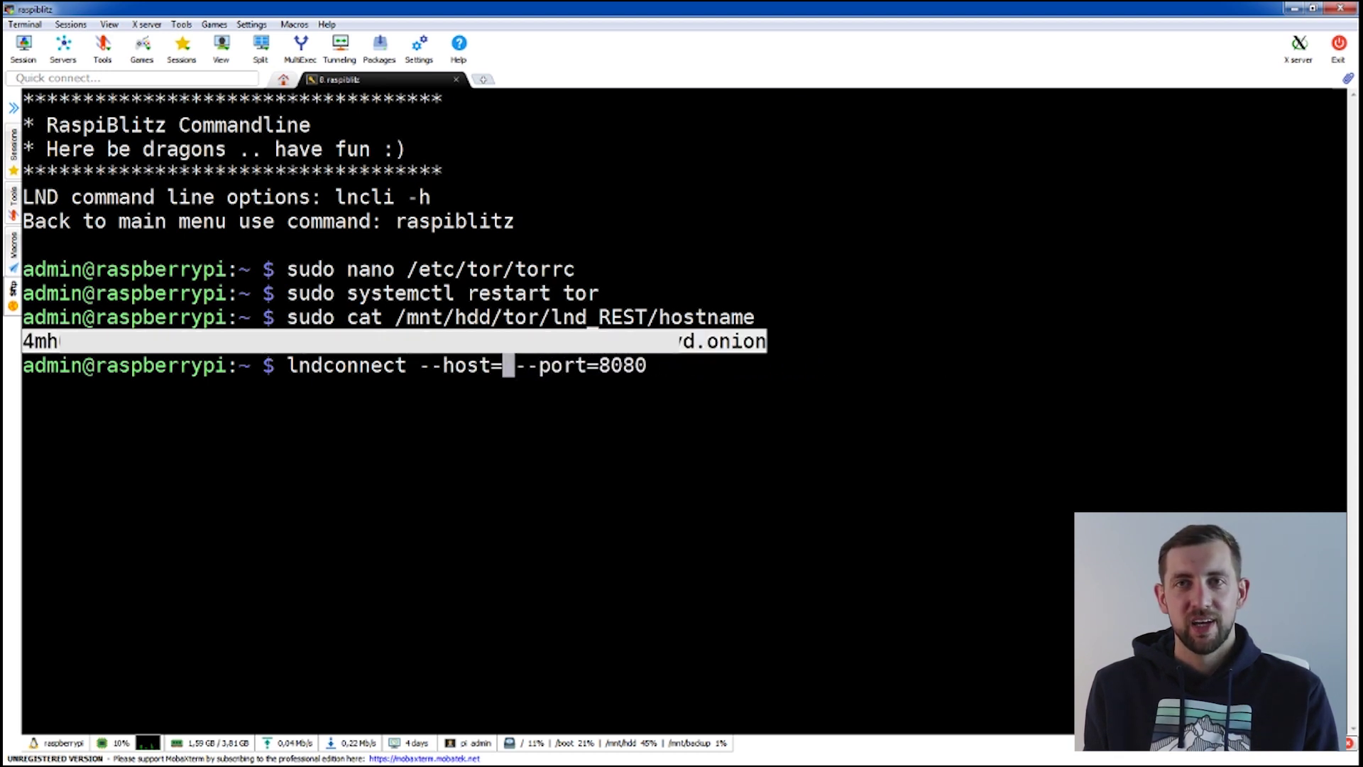
right_click(505, 364)
key(Return)
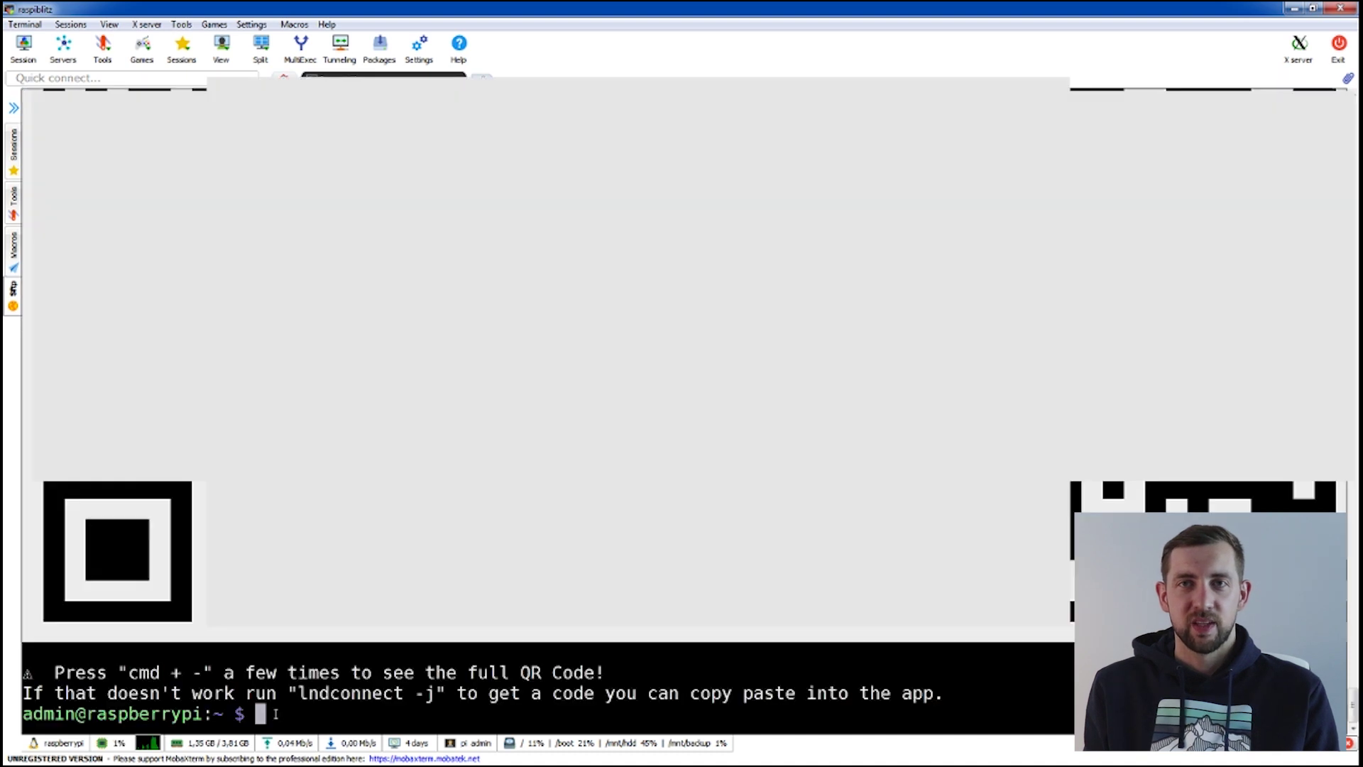
Step: Rerun lndconnect with -j to print the lndconnect:// URL as copyable text
key(Up)
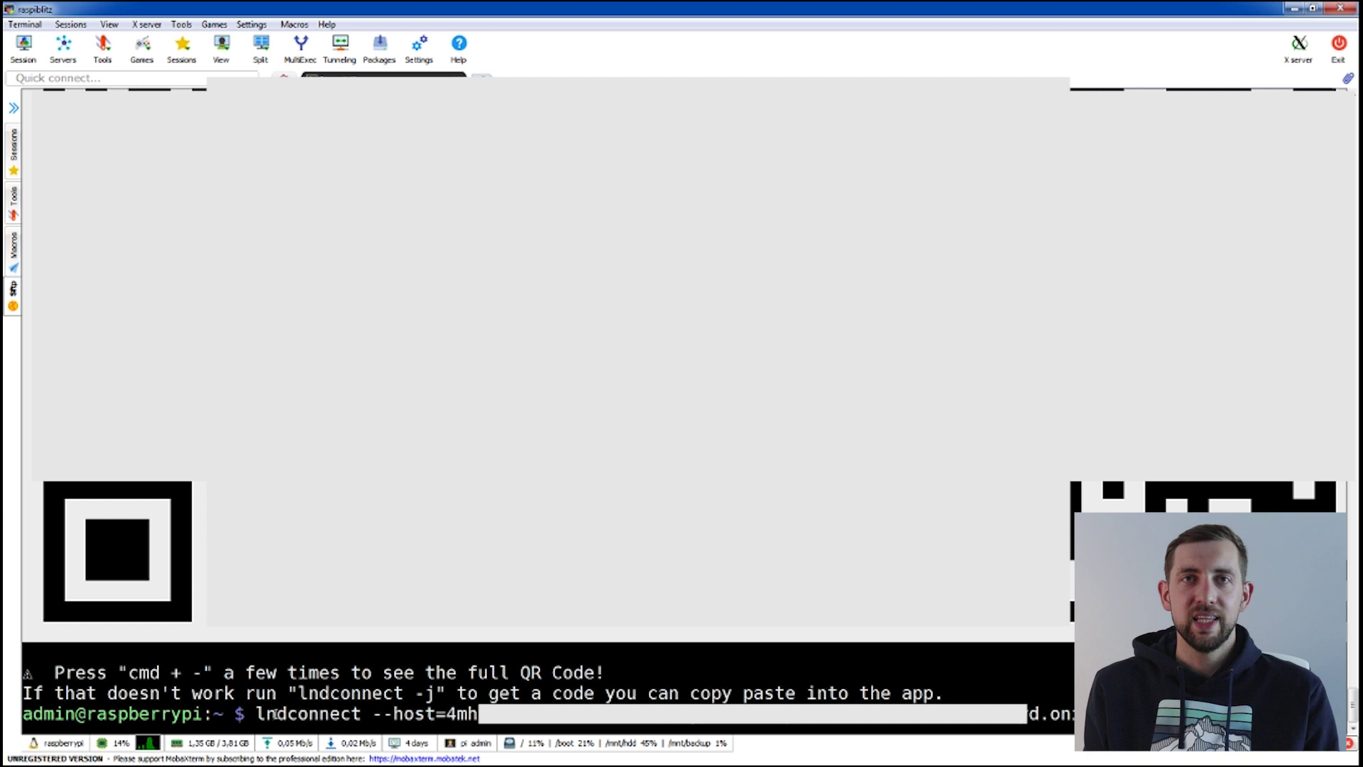
key(Return)
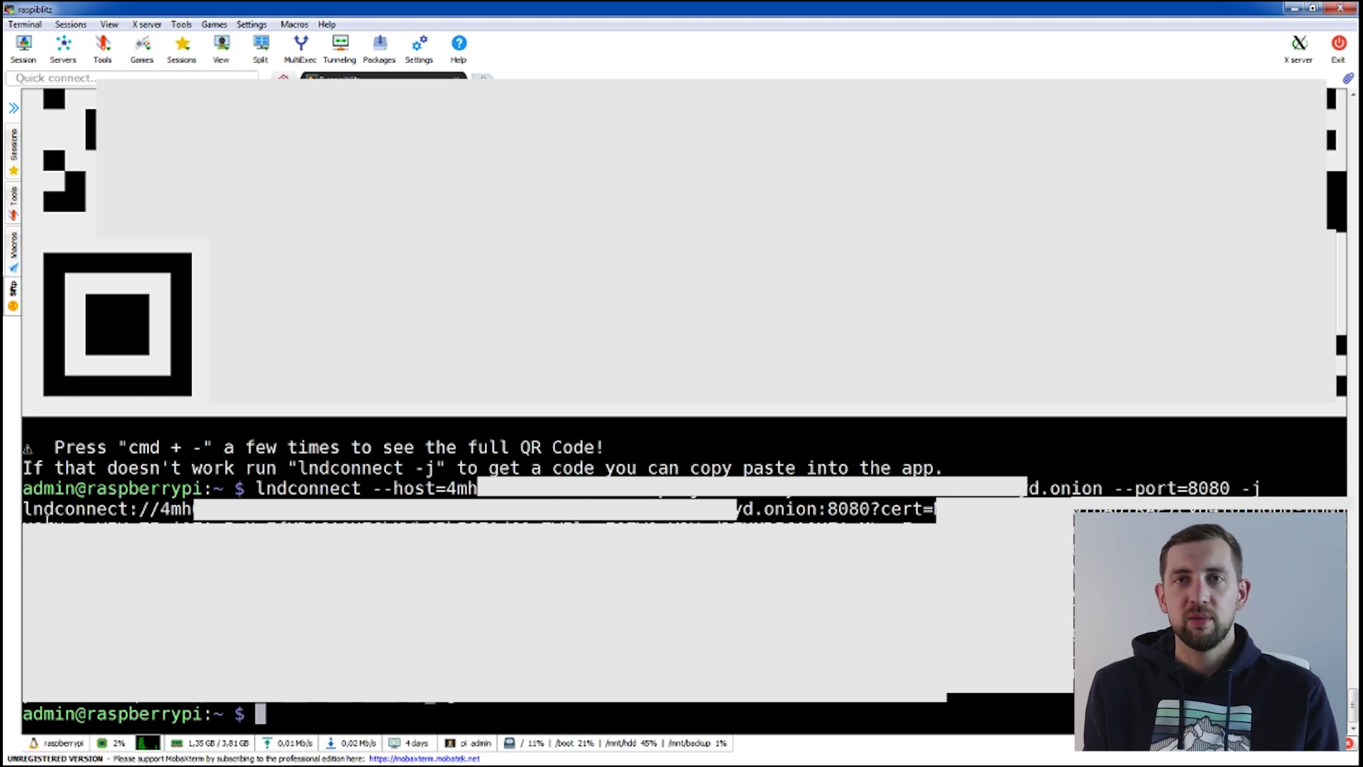
click(24, 508)
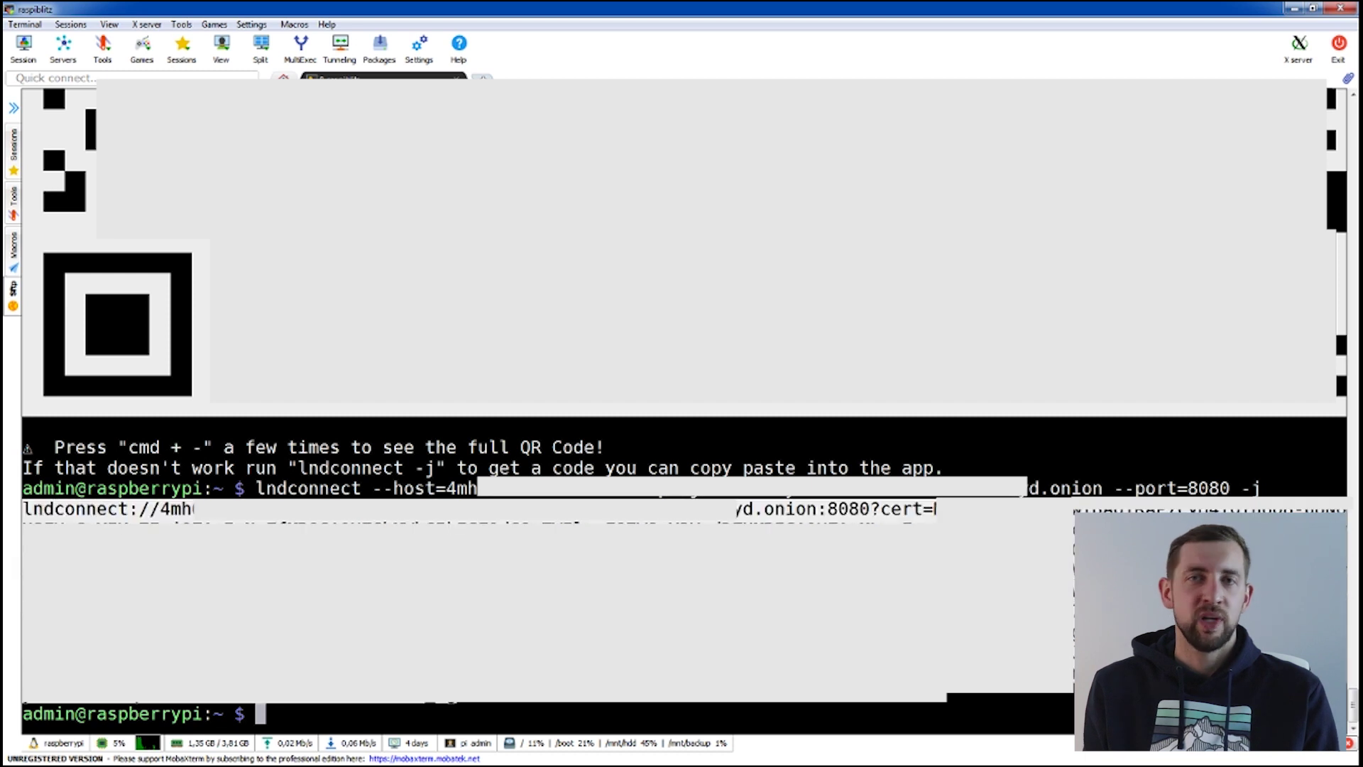
right_click(421, 284)
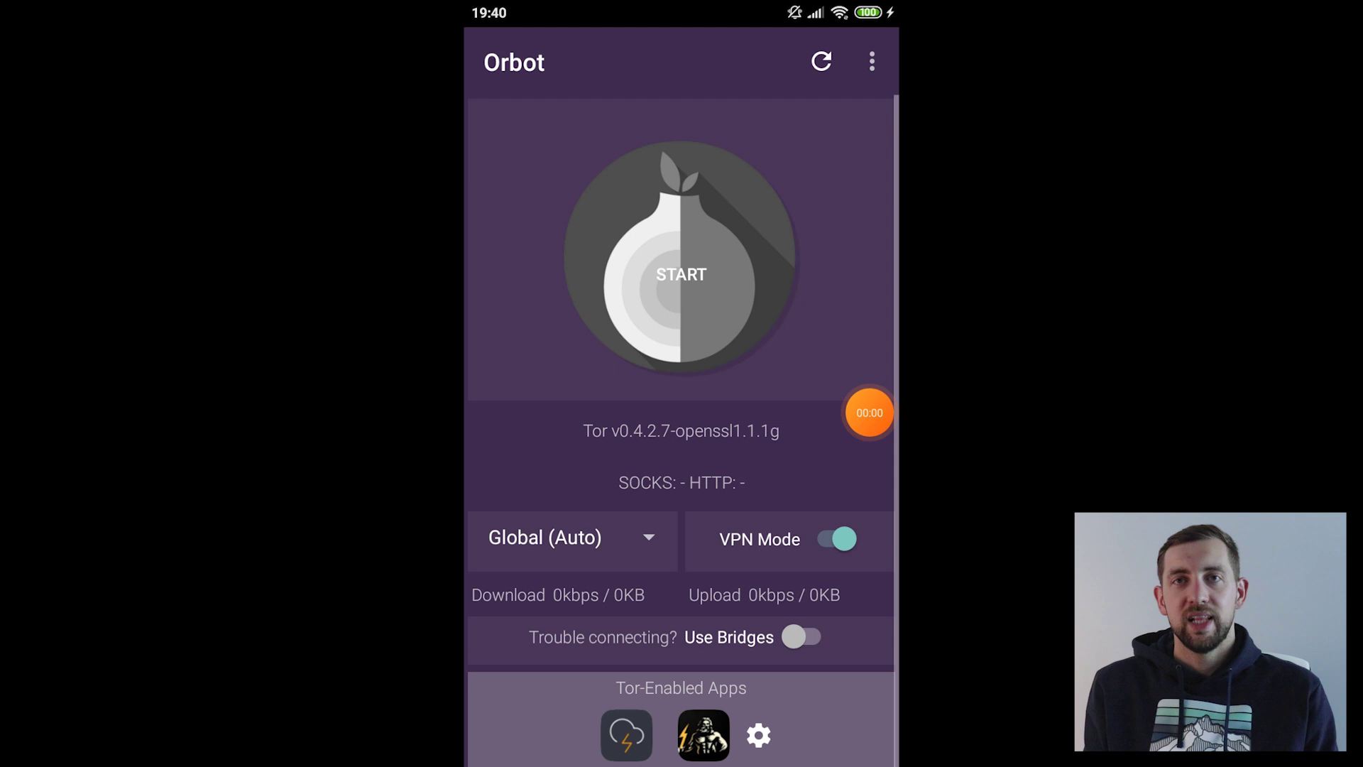
Step: Start Tor in Orbot and launch Zeus from its Tor-Enabled Apps
click(681, 274)
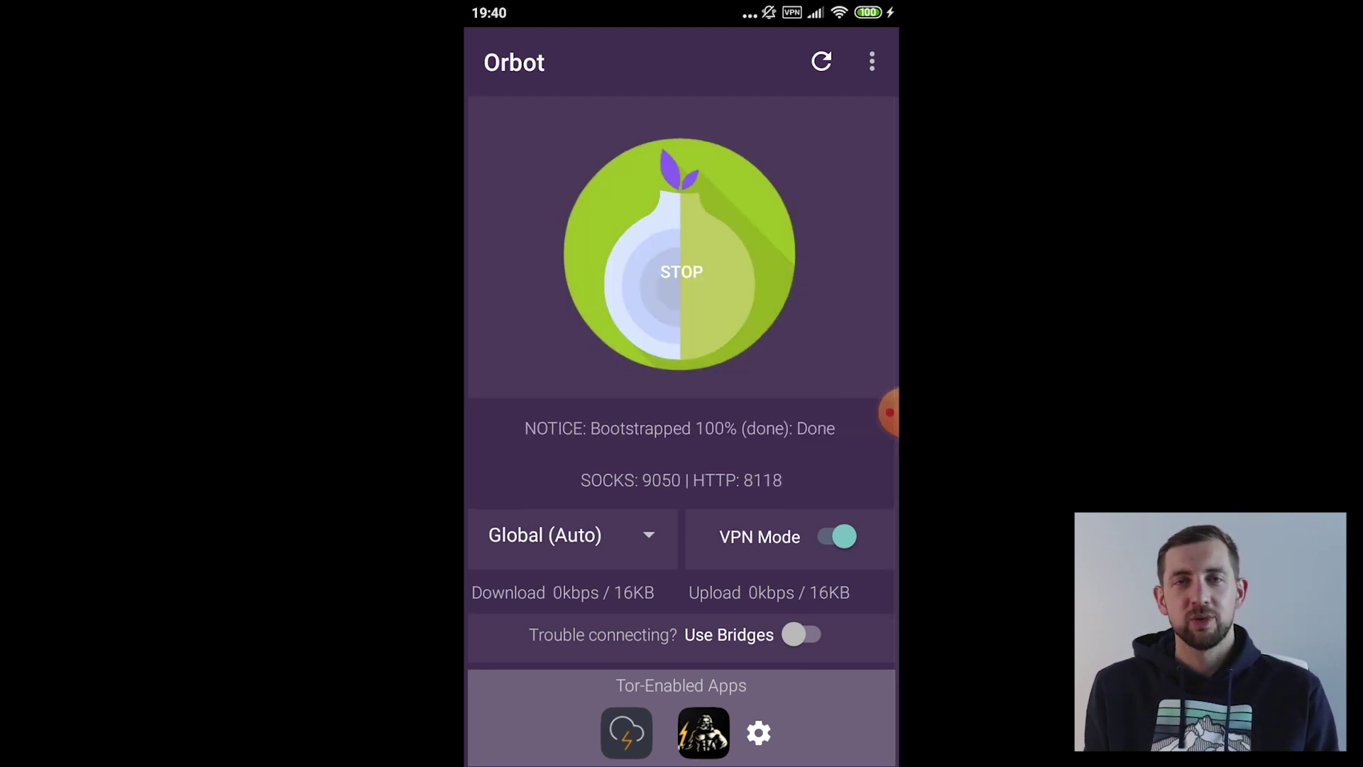
click(704, 732)
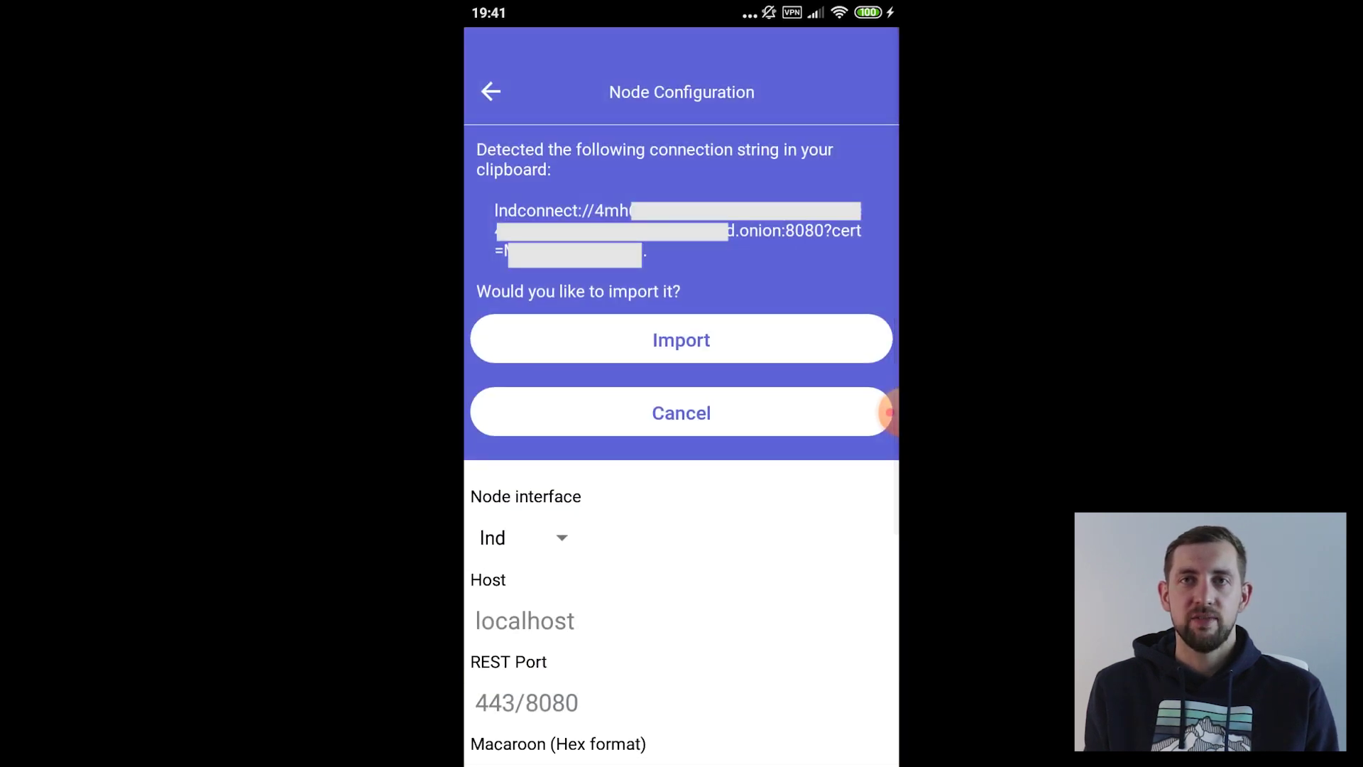
Step: Import the clipboard lndconnect string in Zeus, save the node config, and accept the certificate warning
click(681, 340)
click(682, 592)
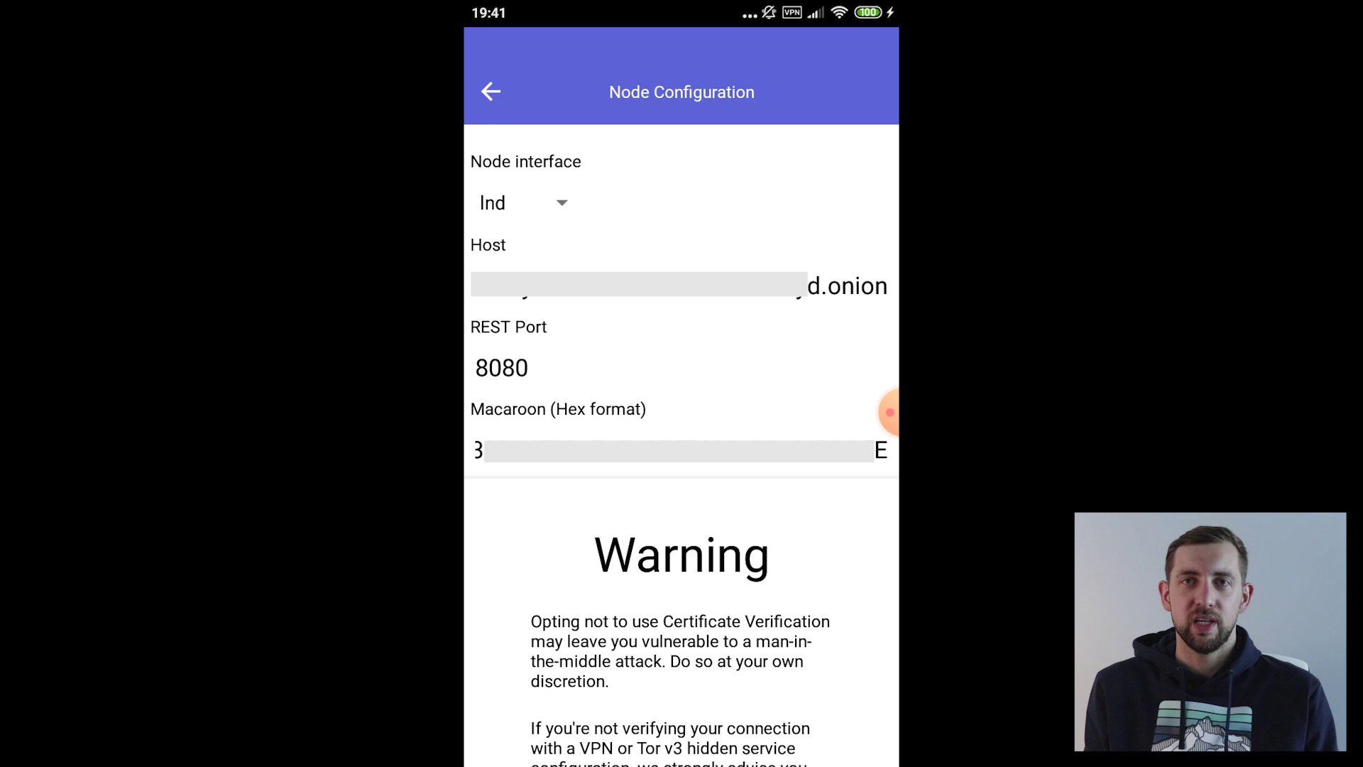
click(682, 575)
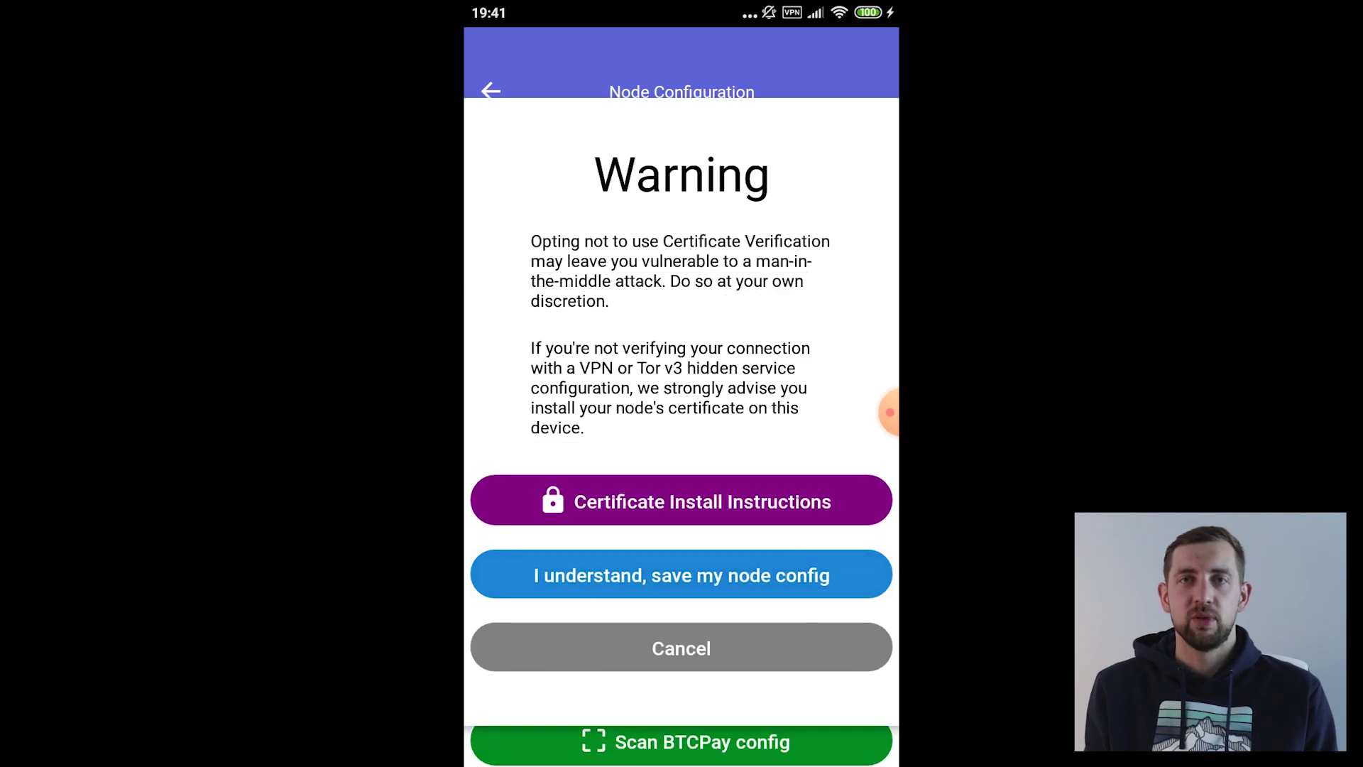